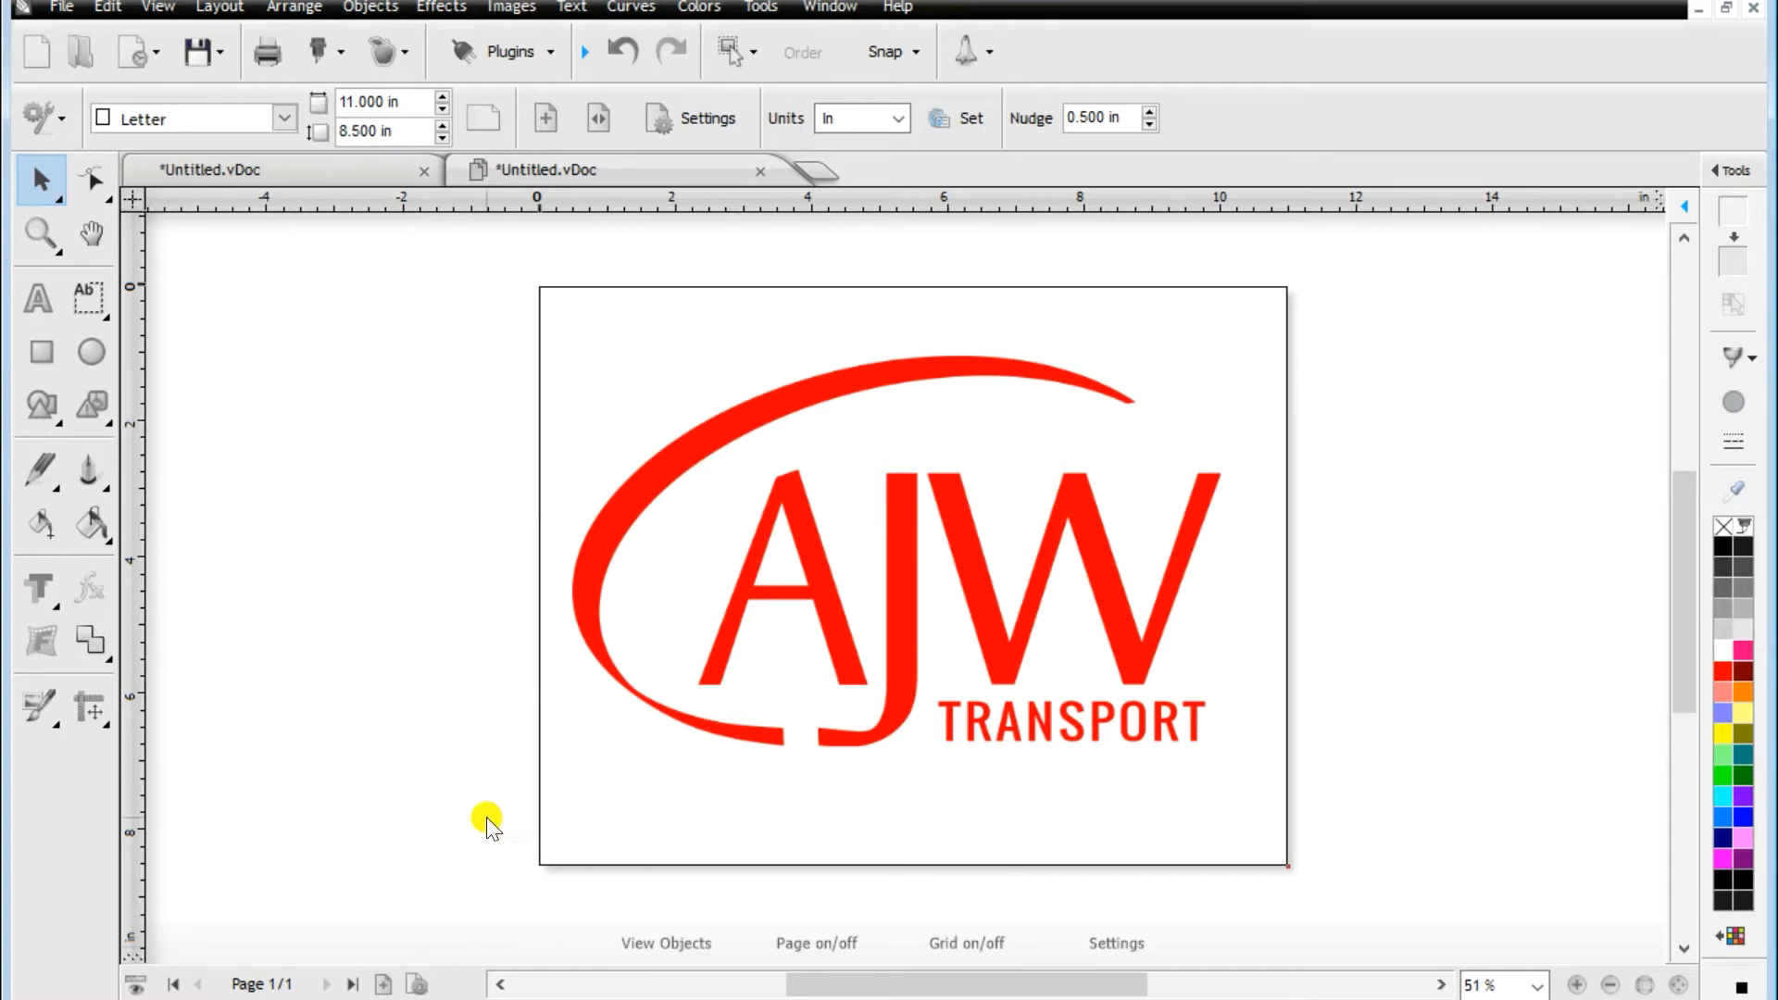
- Try to send the AJW Transport logo image directly to the vinyl cutter
left_click(593, 583)
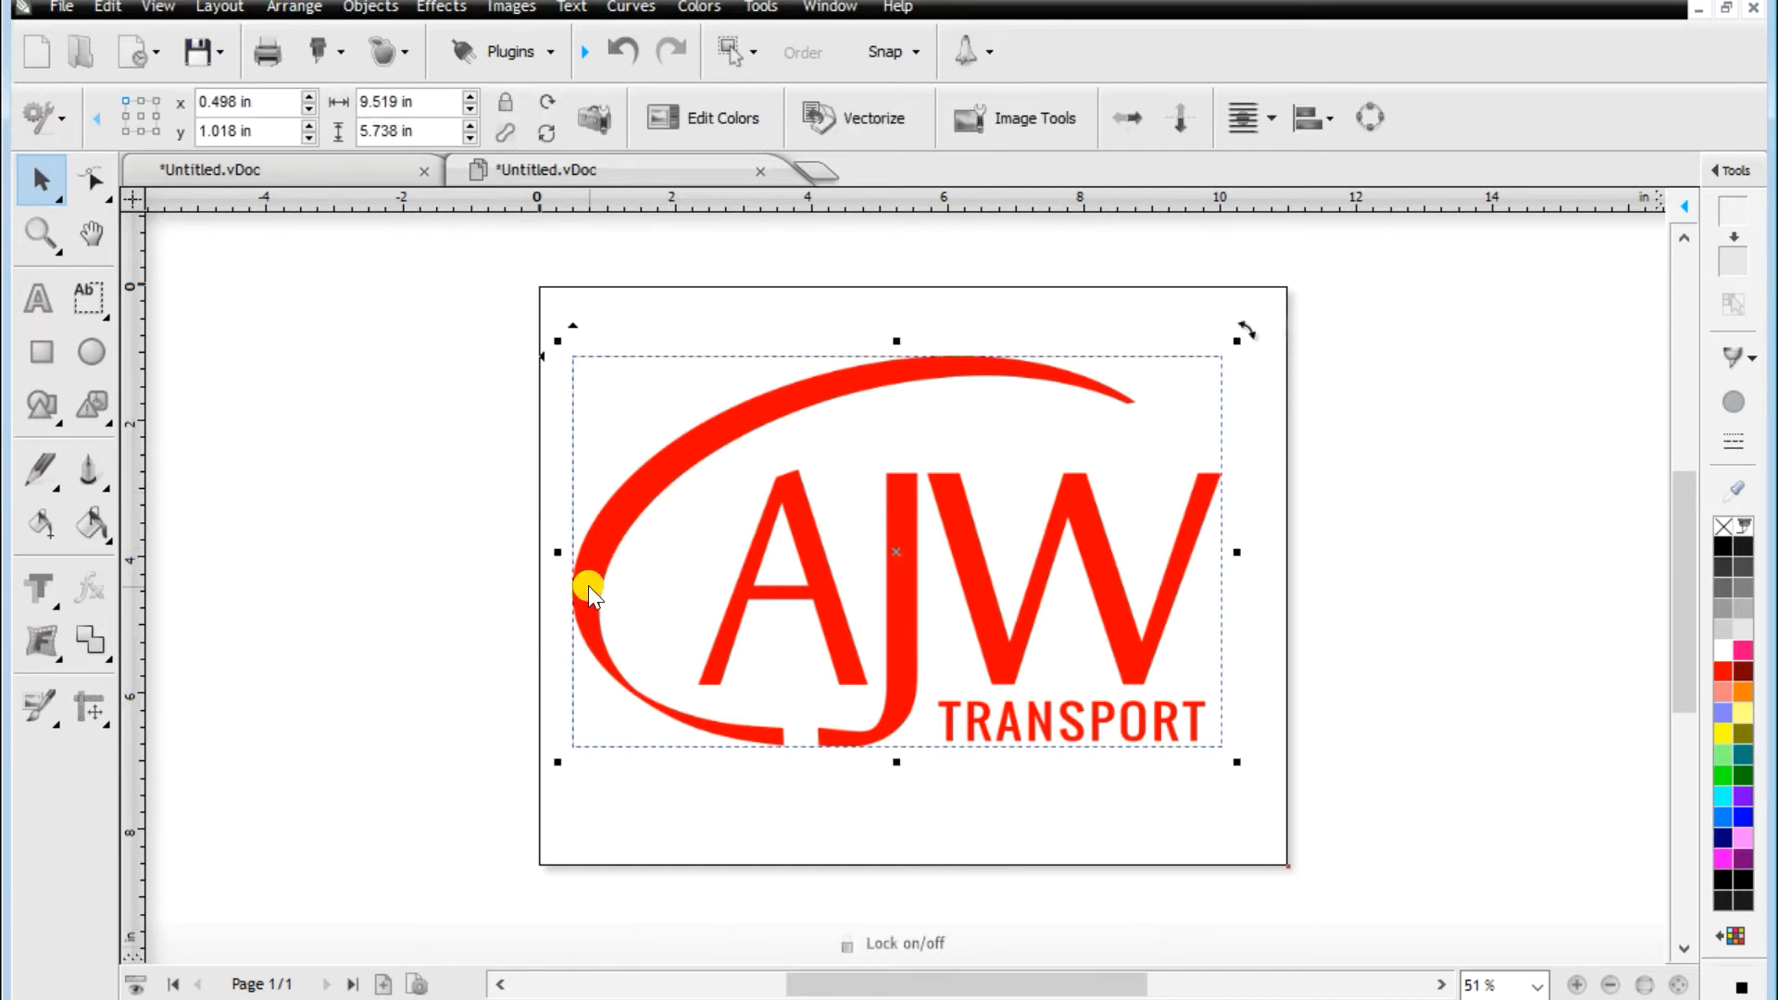
left_click(65, 11)
mouse_move(146, 469)
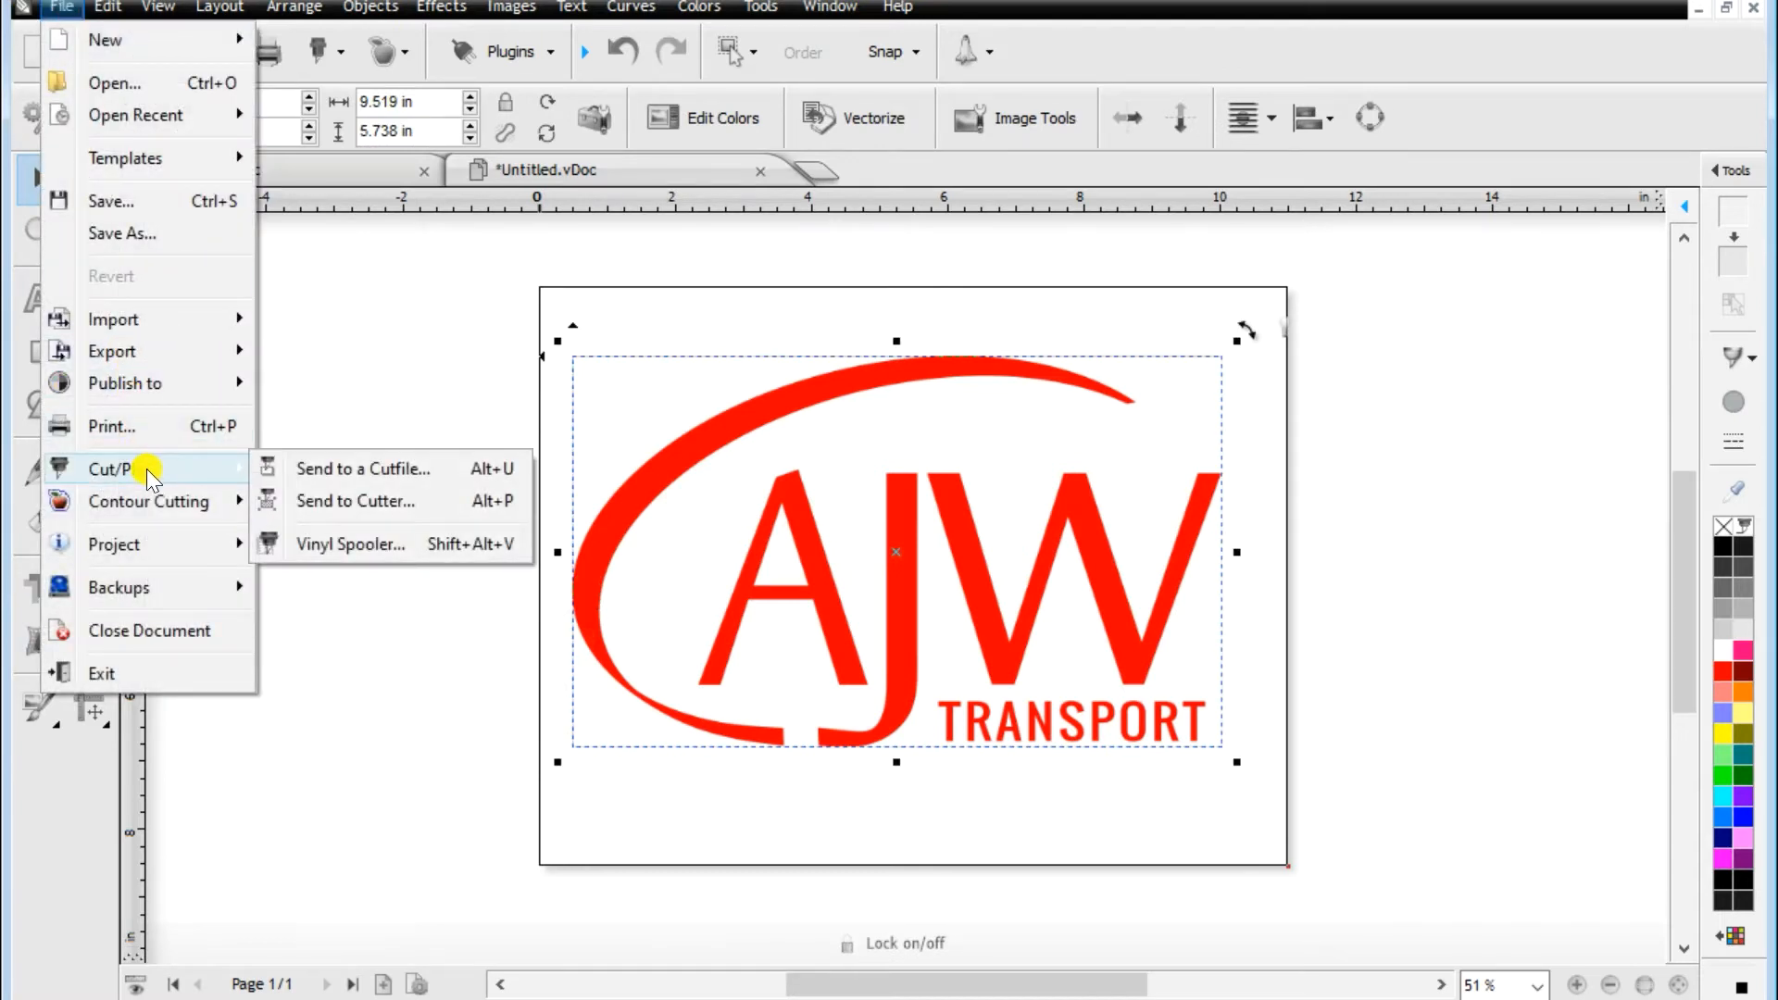
left_click(352, 504)
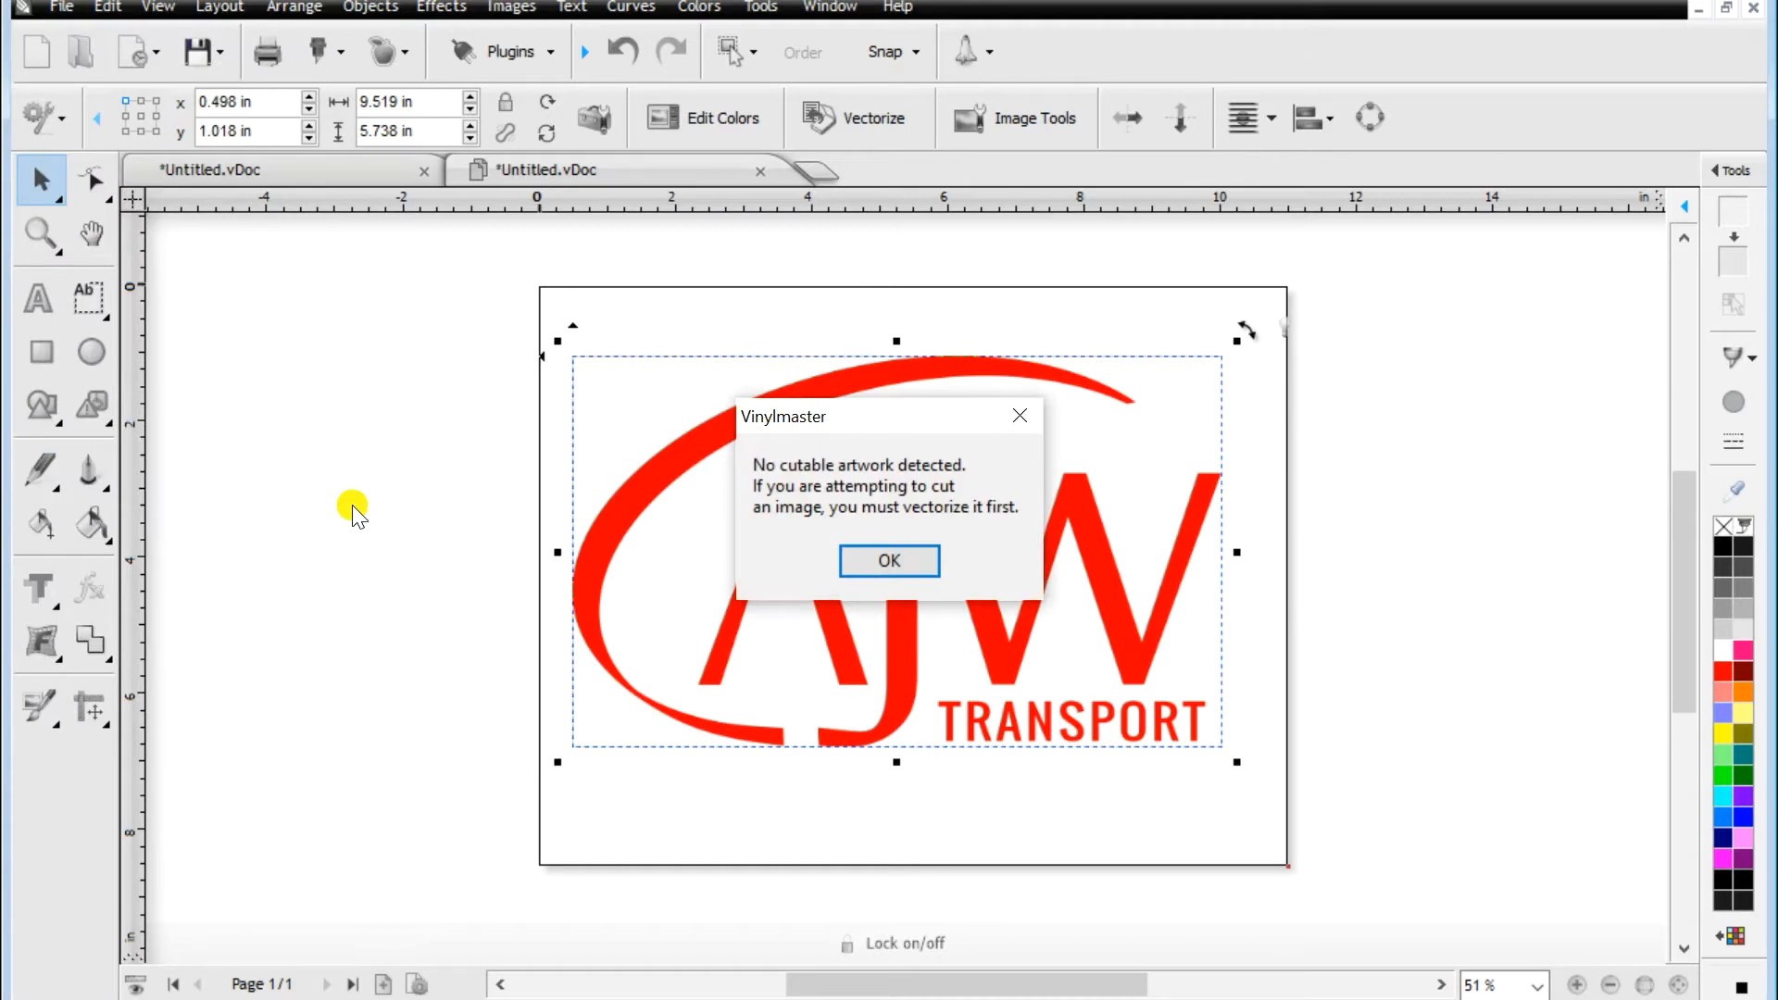
left_click(877, 556)
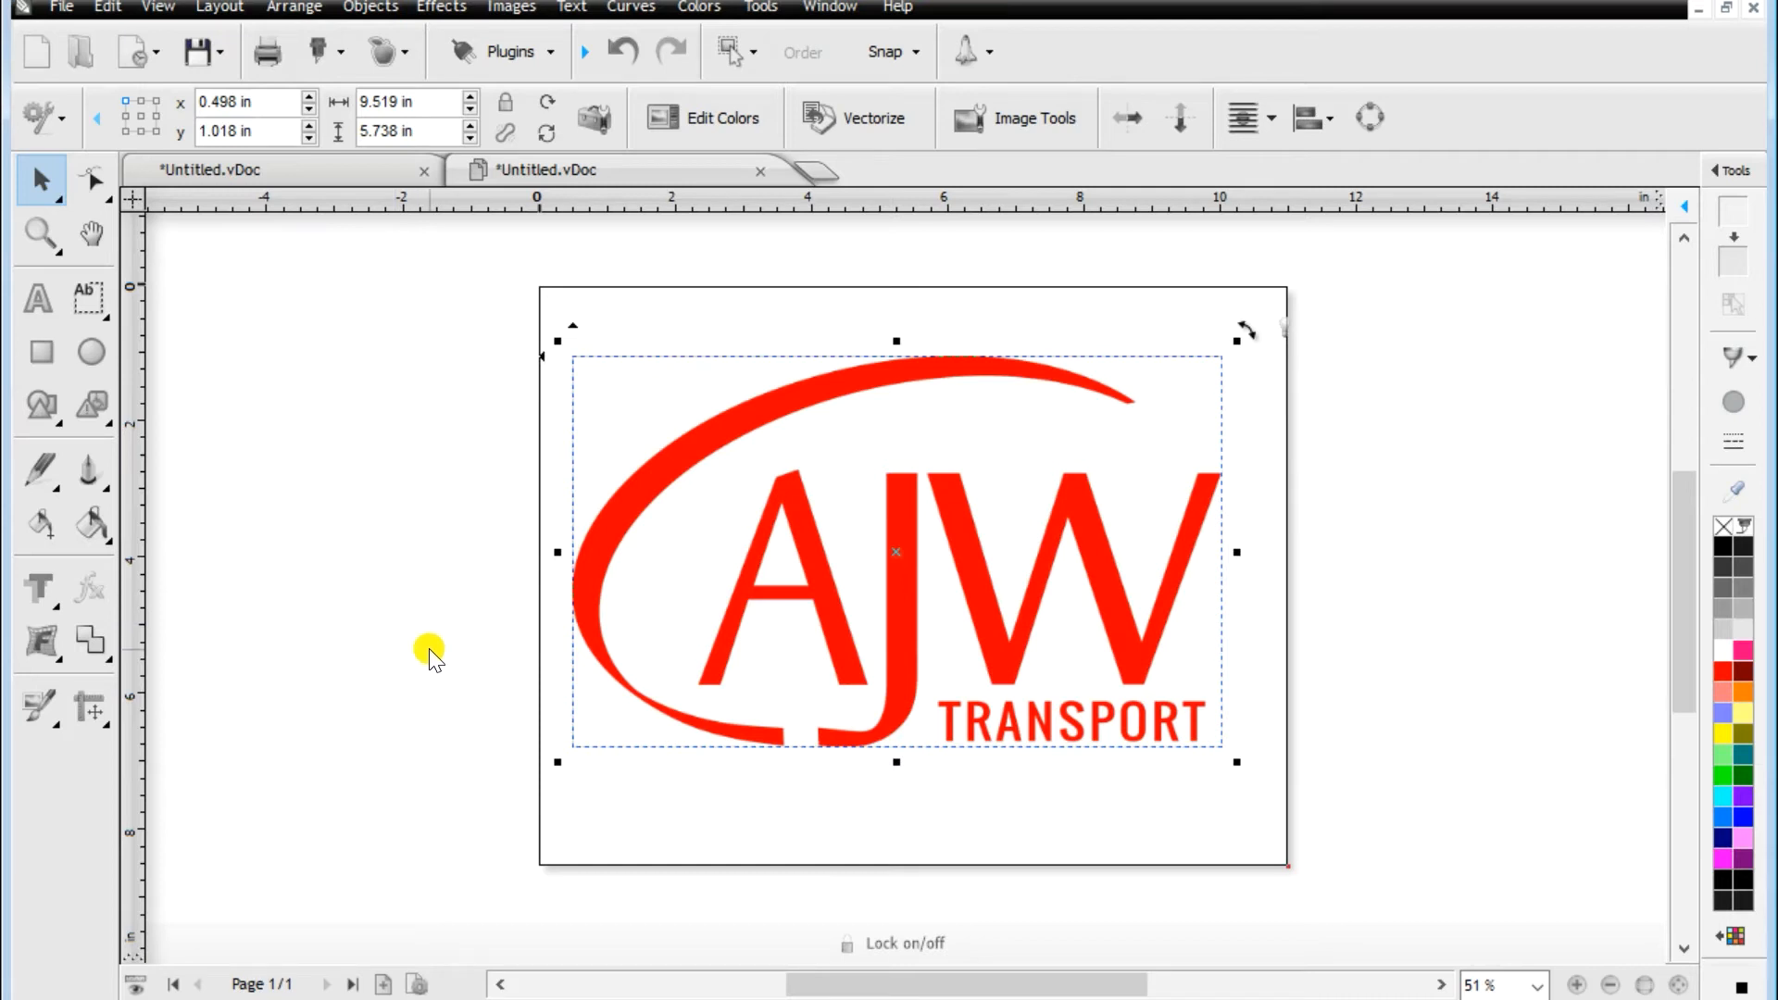
- Start creating a cut contour for the AJW Transport logo image and include its auto-traced contours
left_click(429, 648)
left_click(585, 593)
left_click(448, 610)
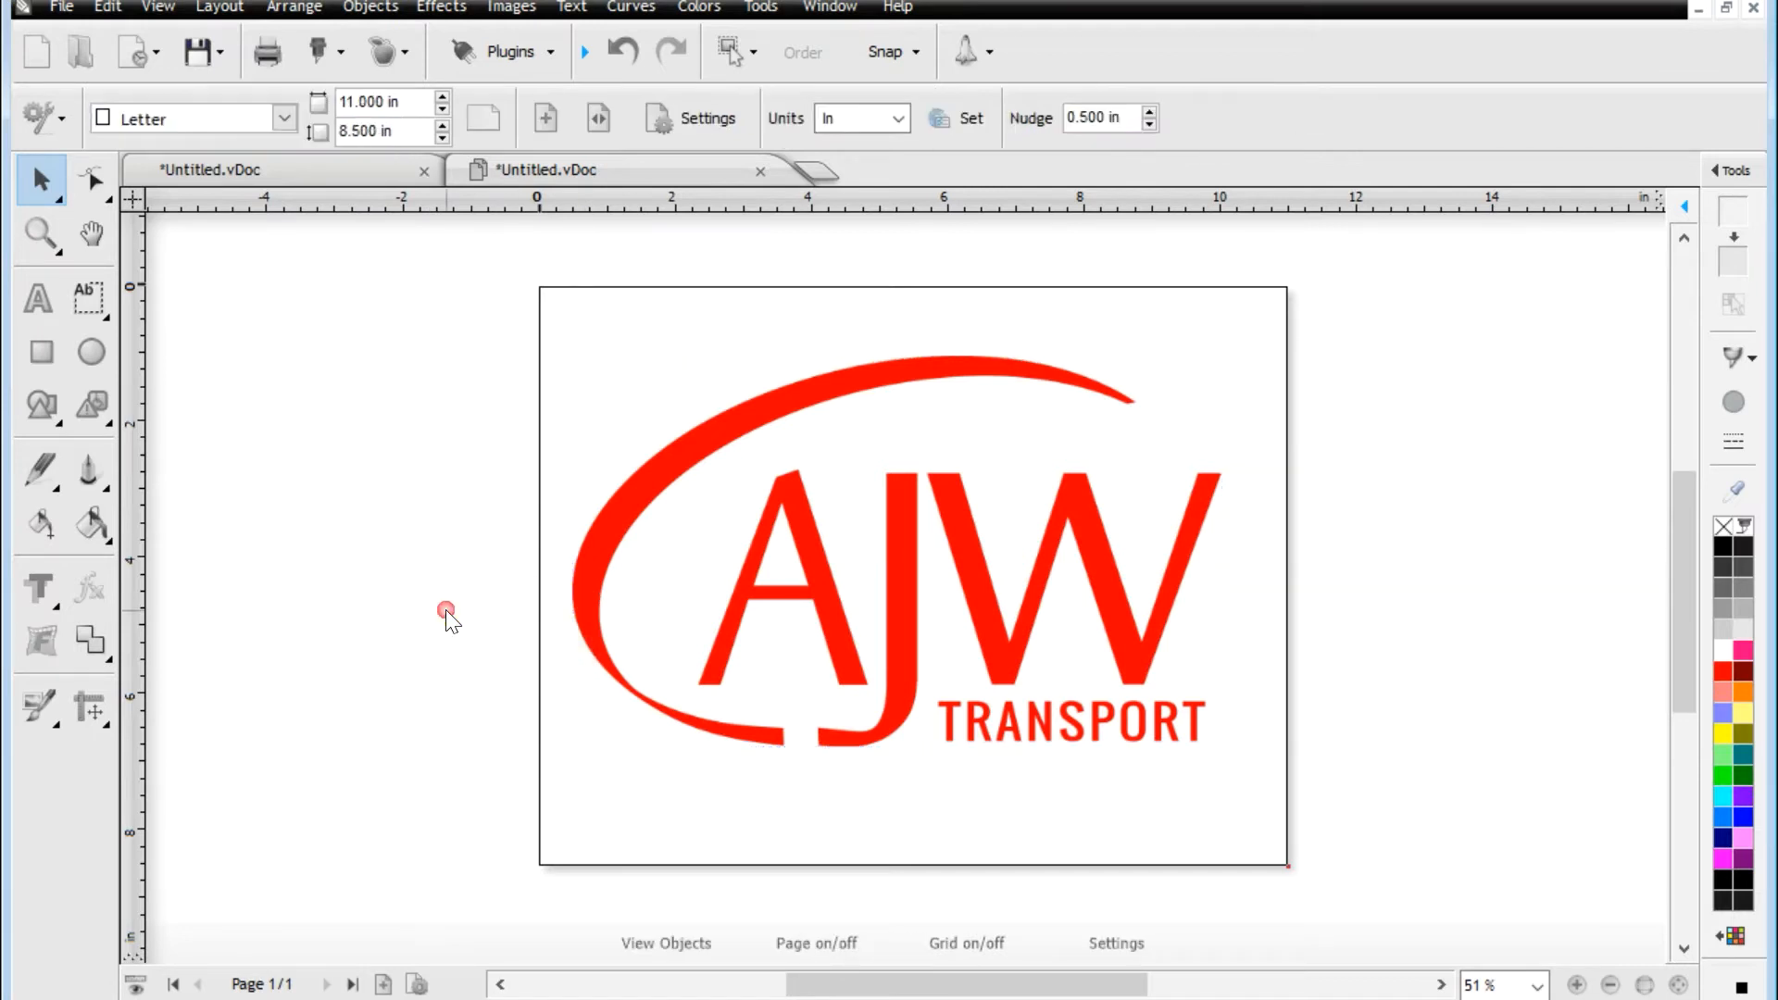
left_click(588, 591)
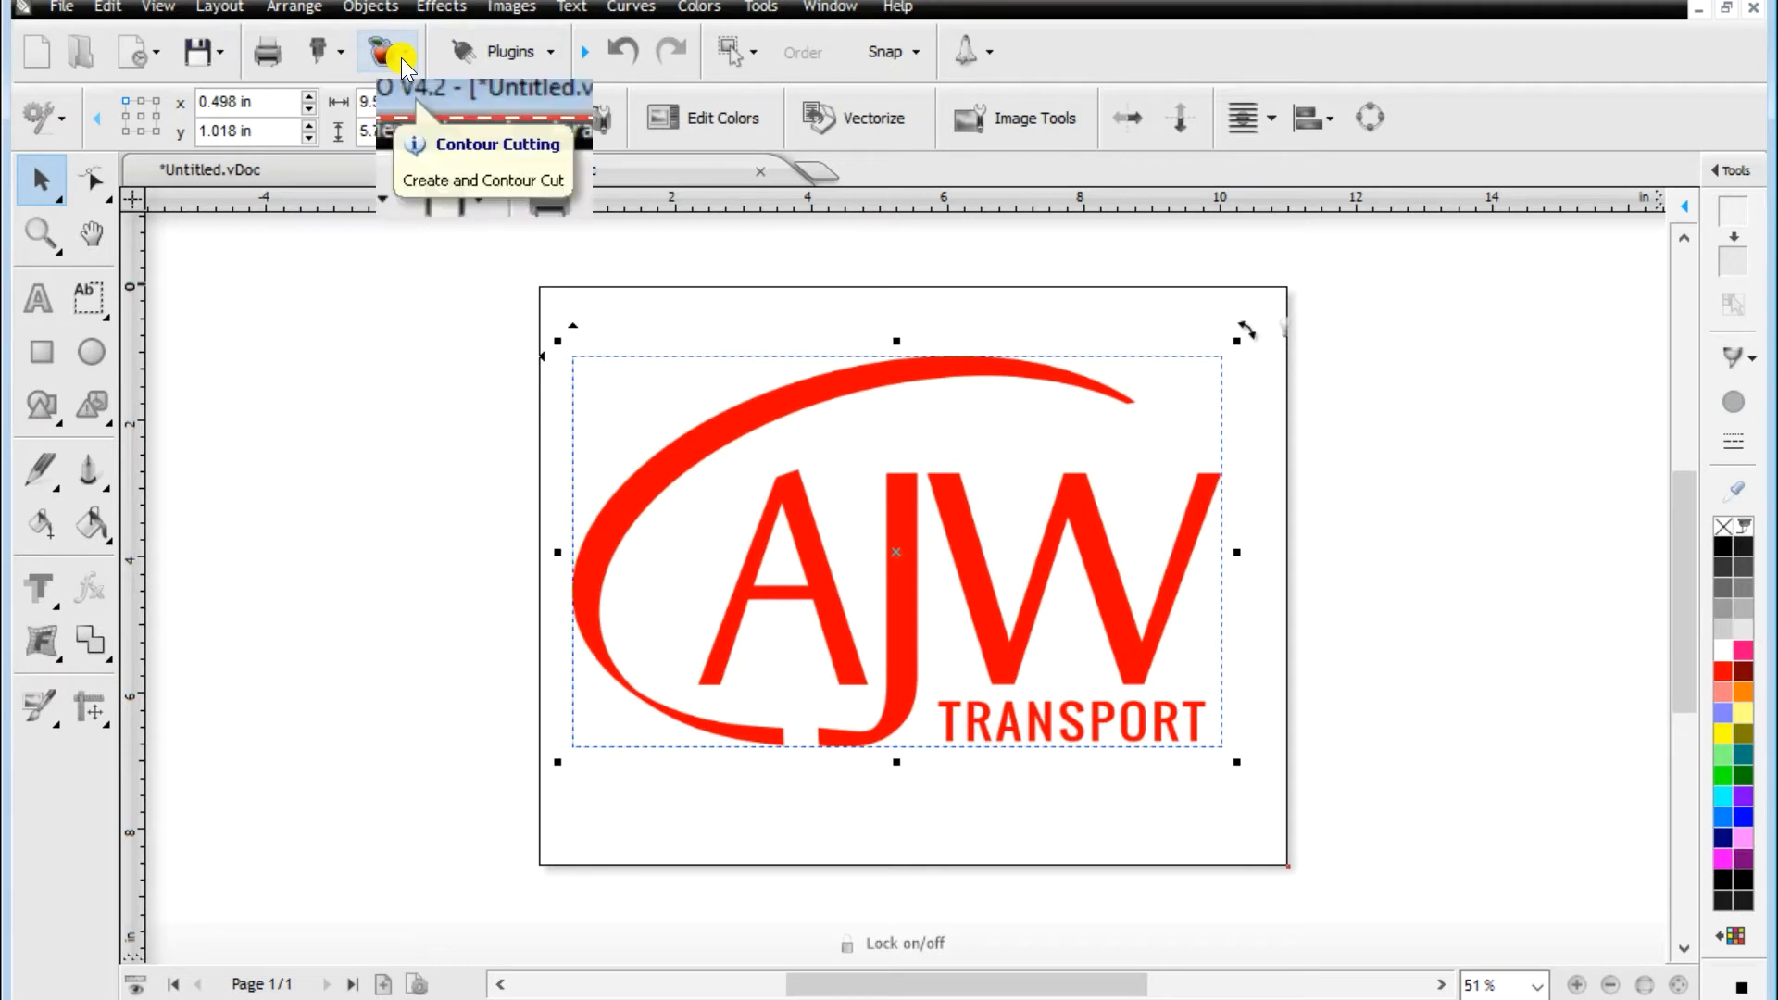
left_click(402, 58)
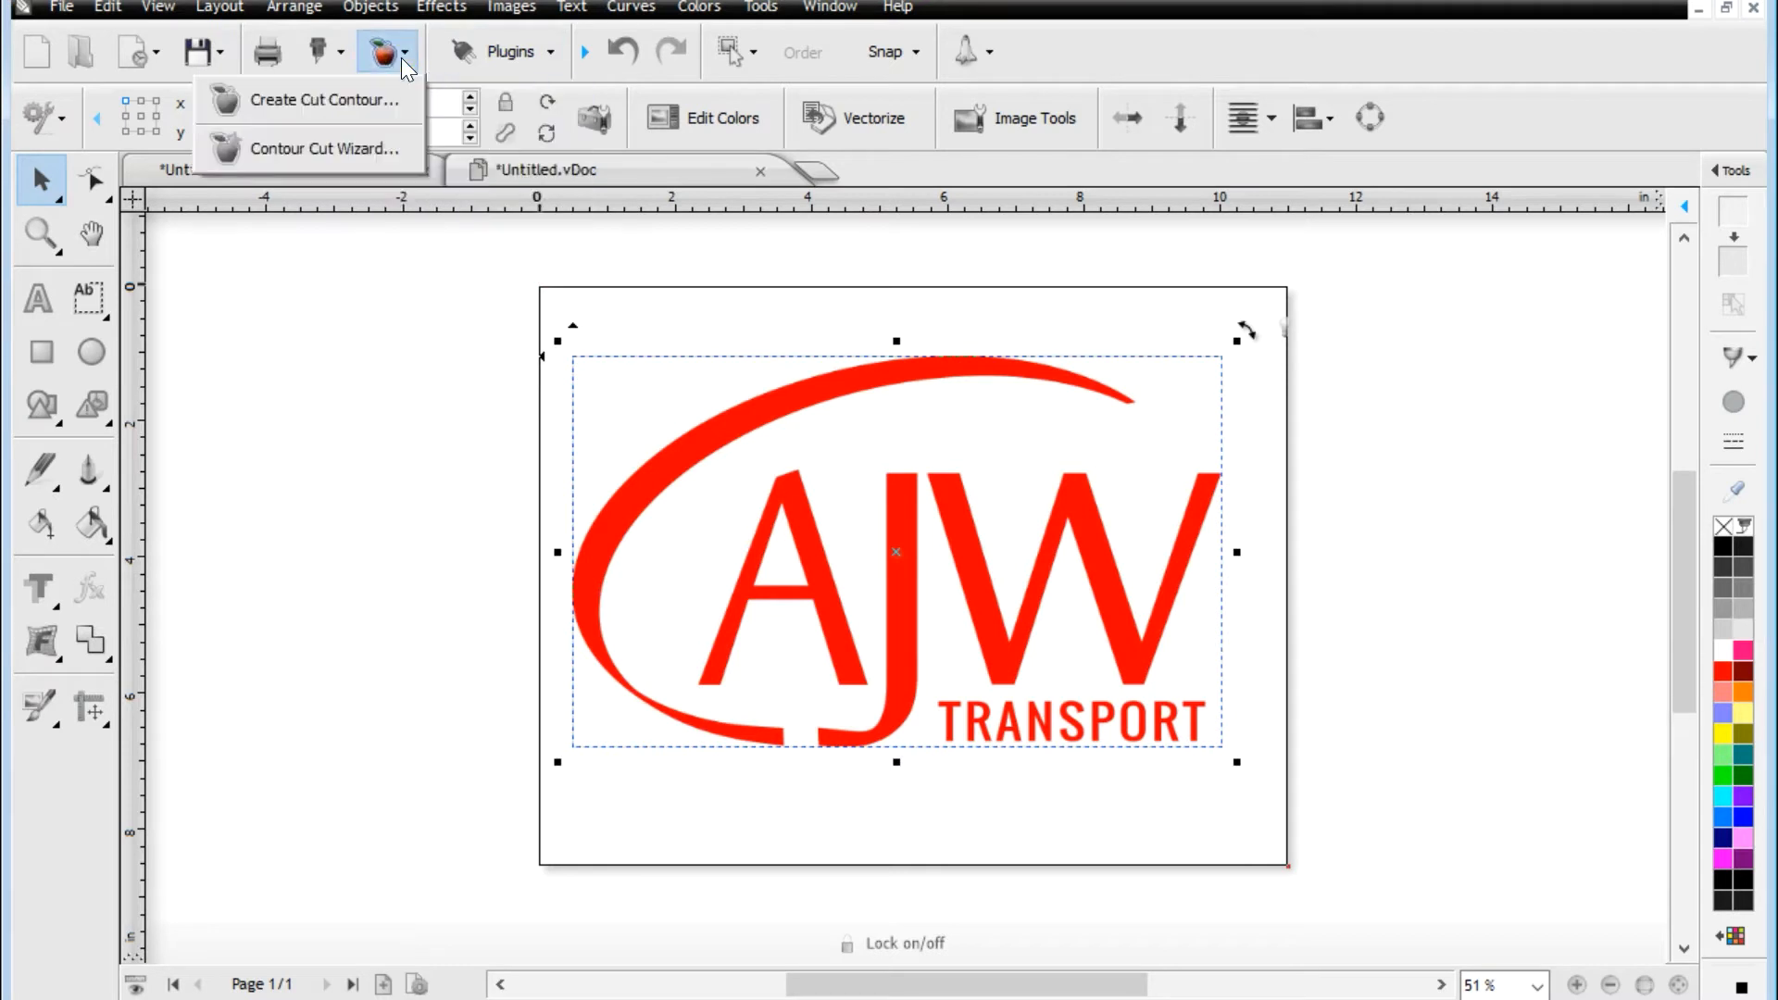
left_click(277, 104)
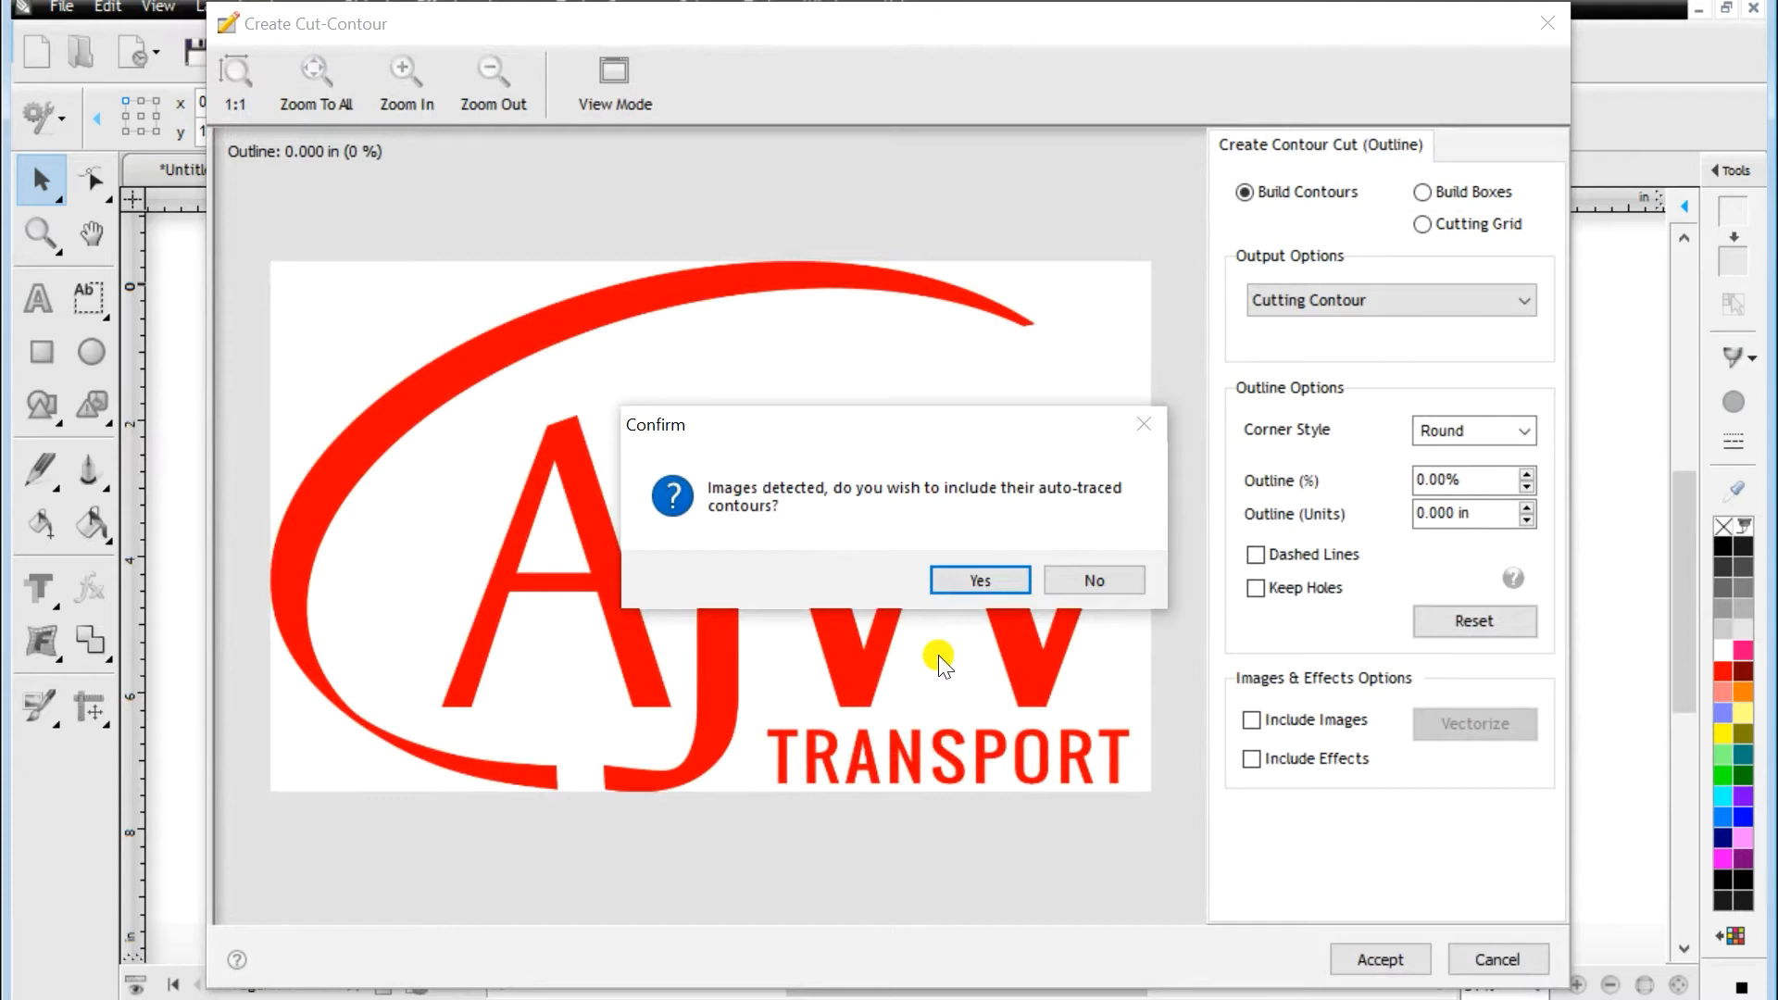
left_click(965, 577)
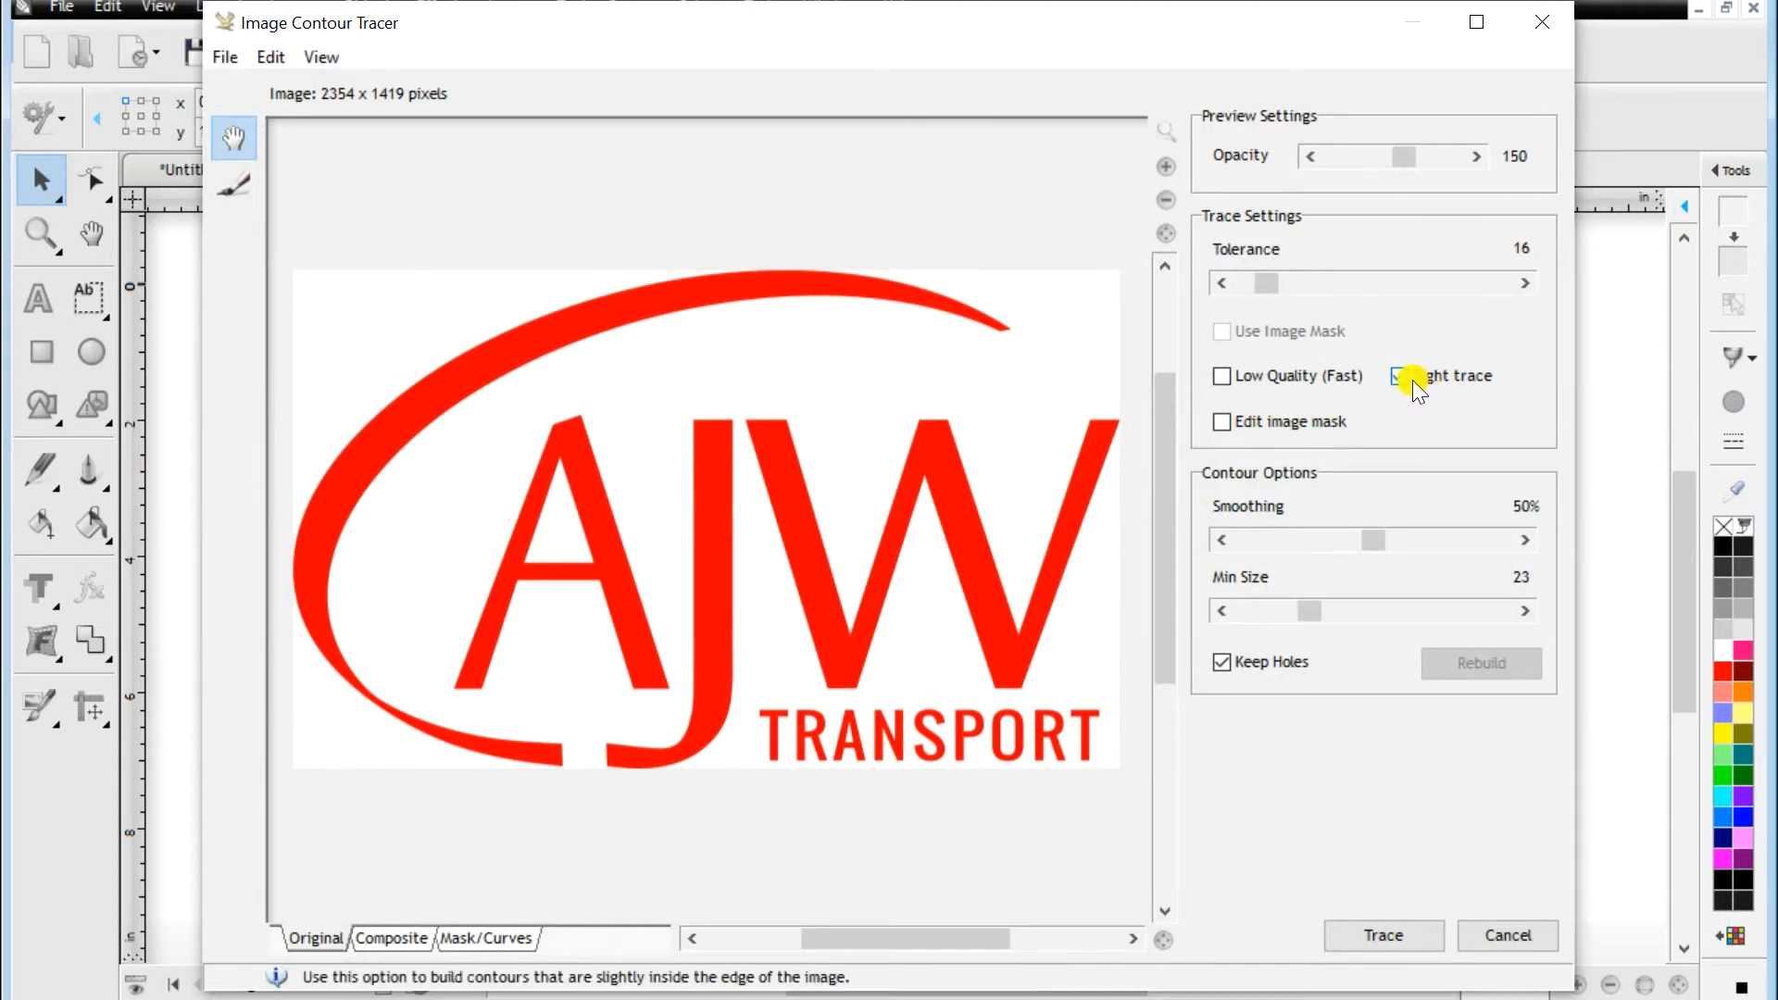
- Enable image mask editing, choose the Polygon paint tool, and trace the logo
left_click(1222, 424)
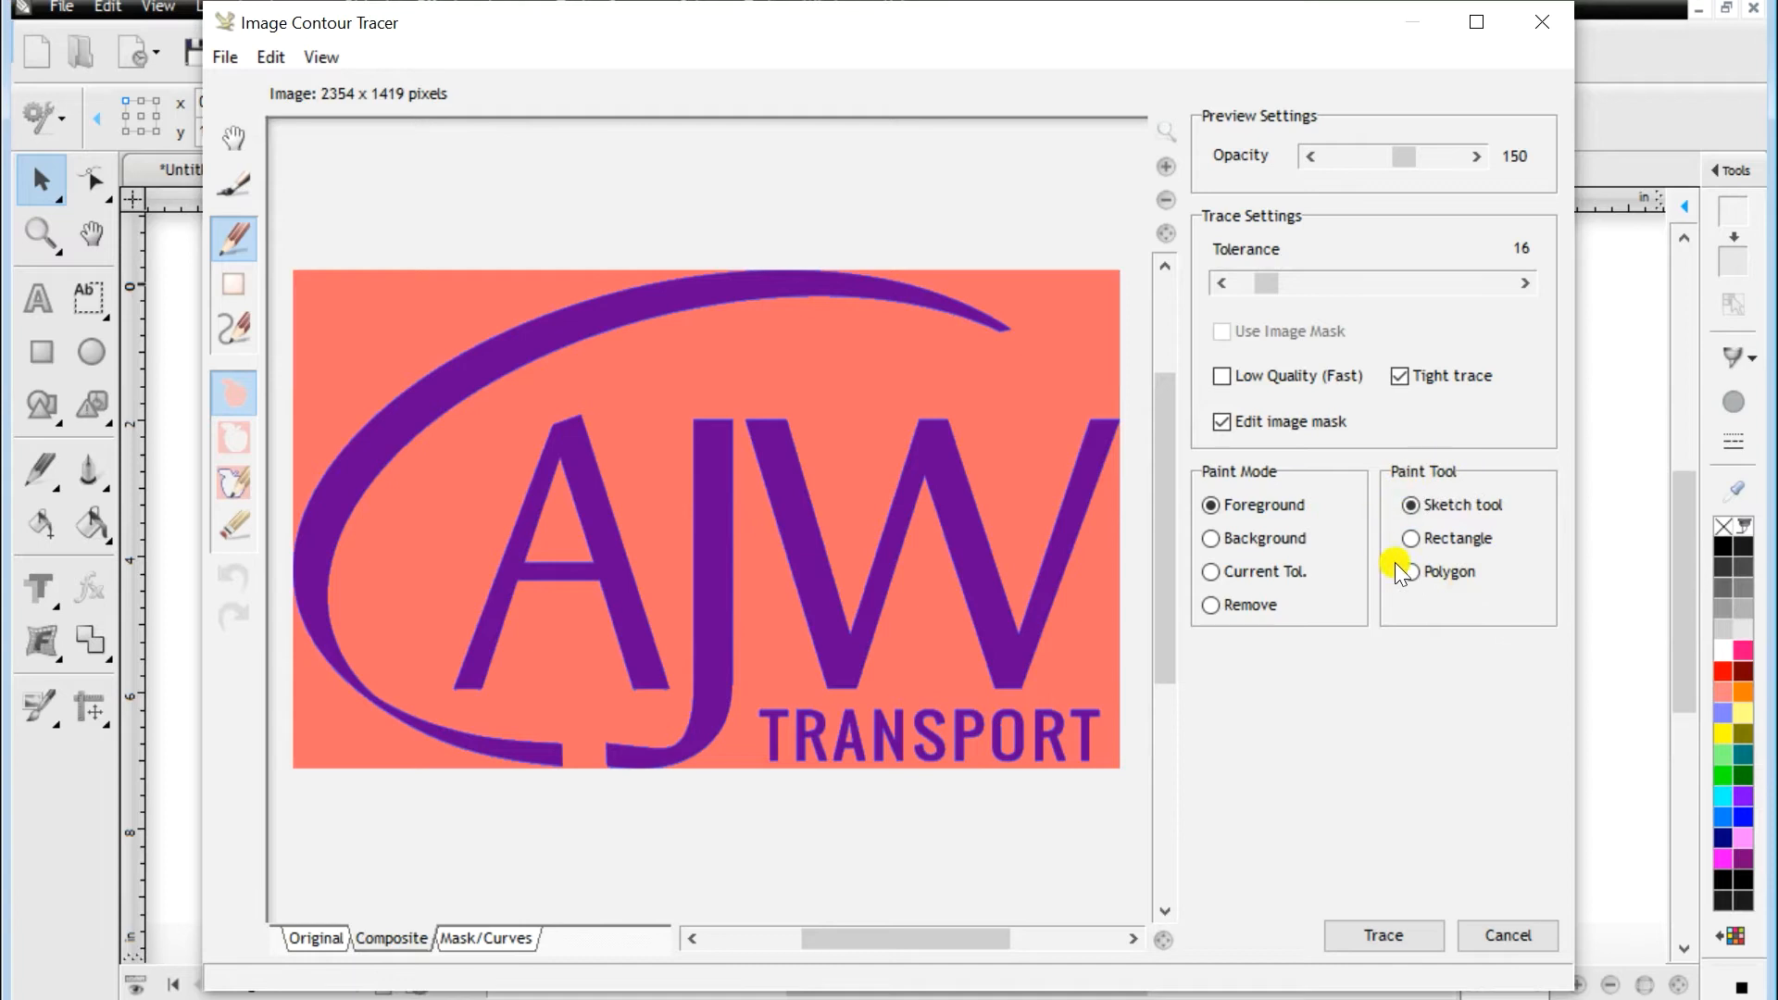
left_click(1460, 578)
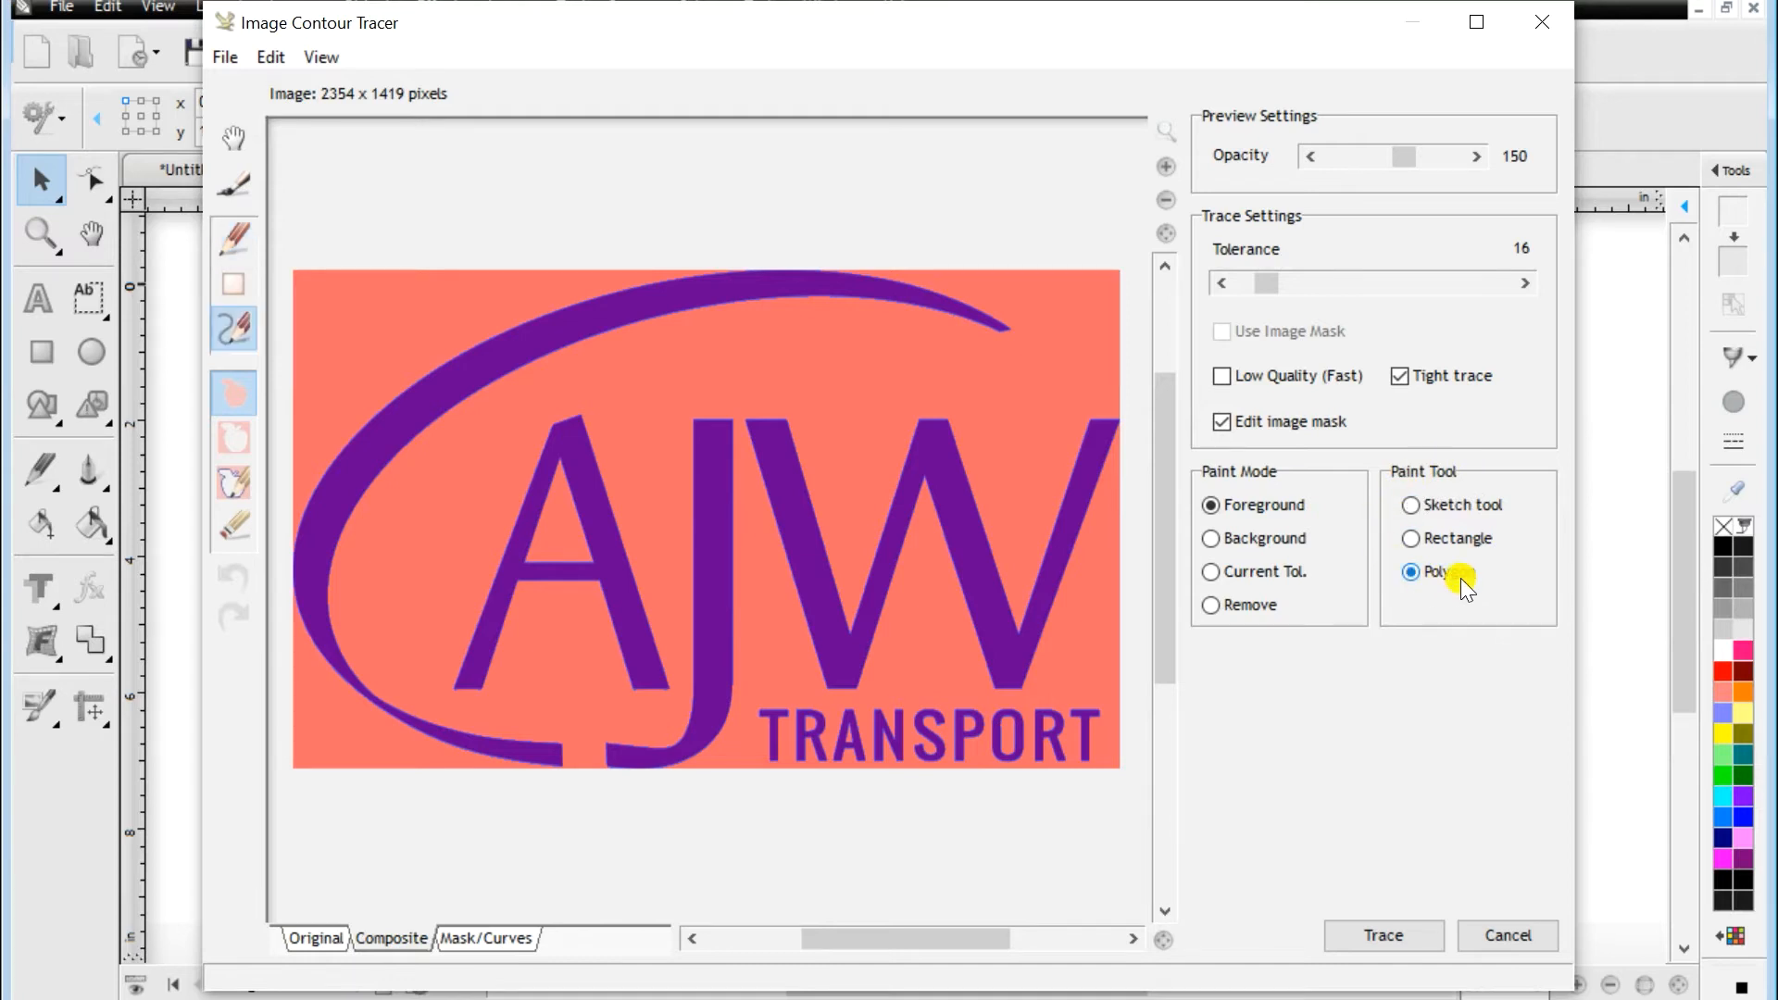
left_click(1410, 933)
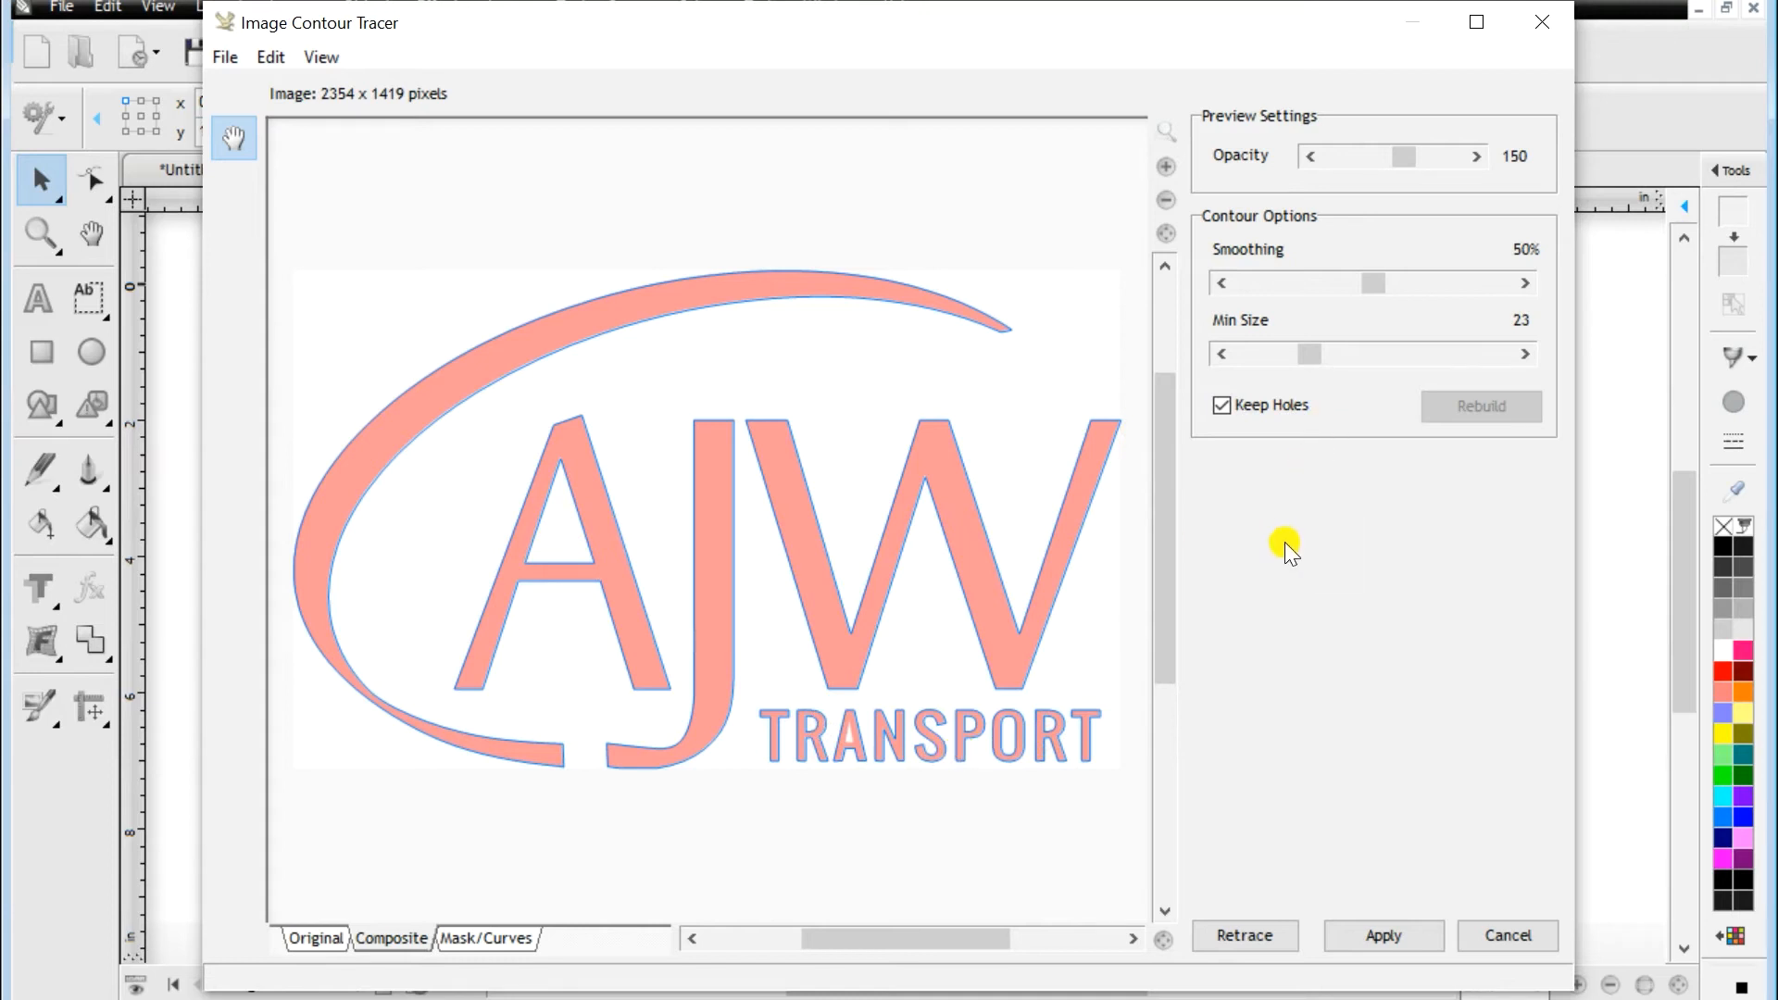
- Compare the trace without and with Keep Holes, leave Keep Holes on, and apply the traced contours
left_click(1265, 410)
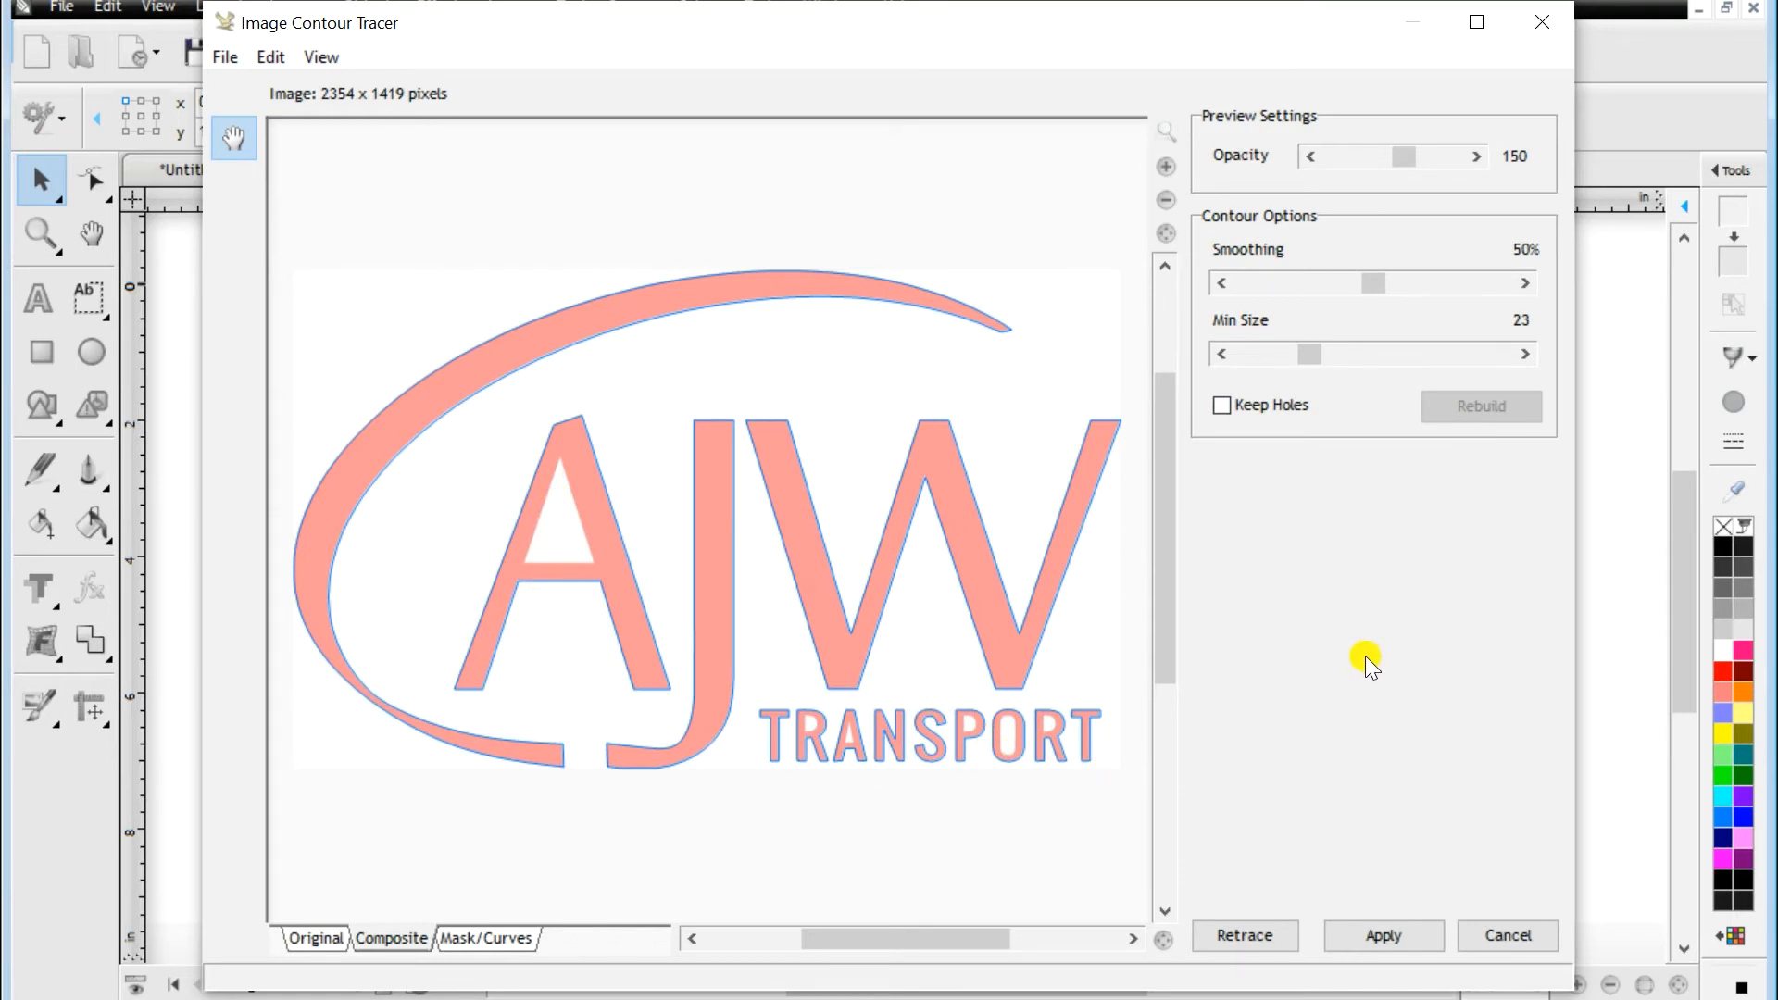
left_click(1220, 408)
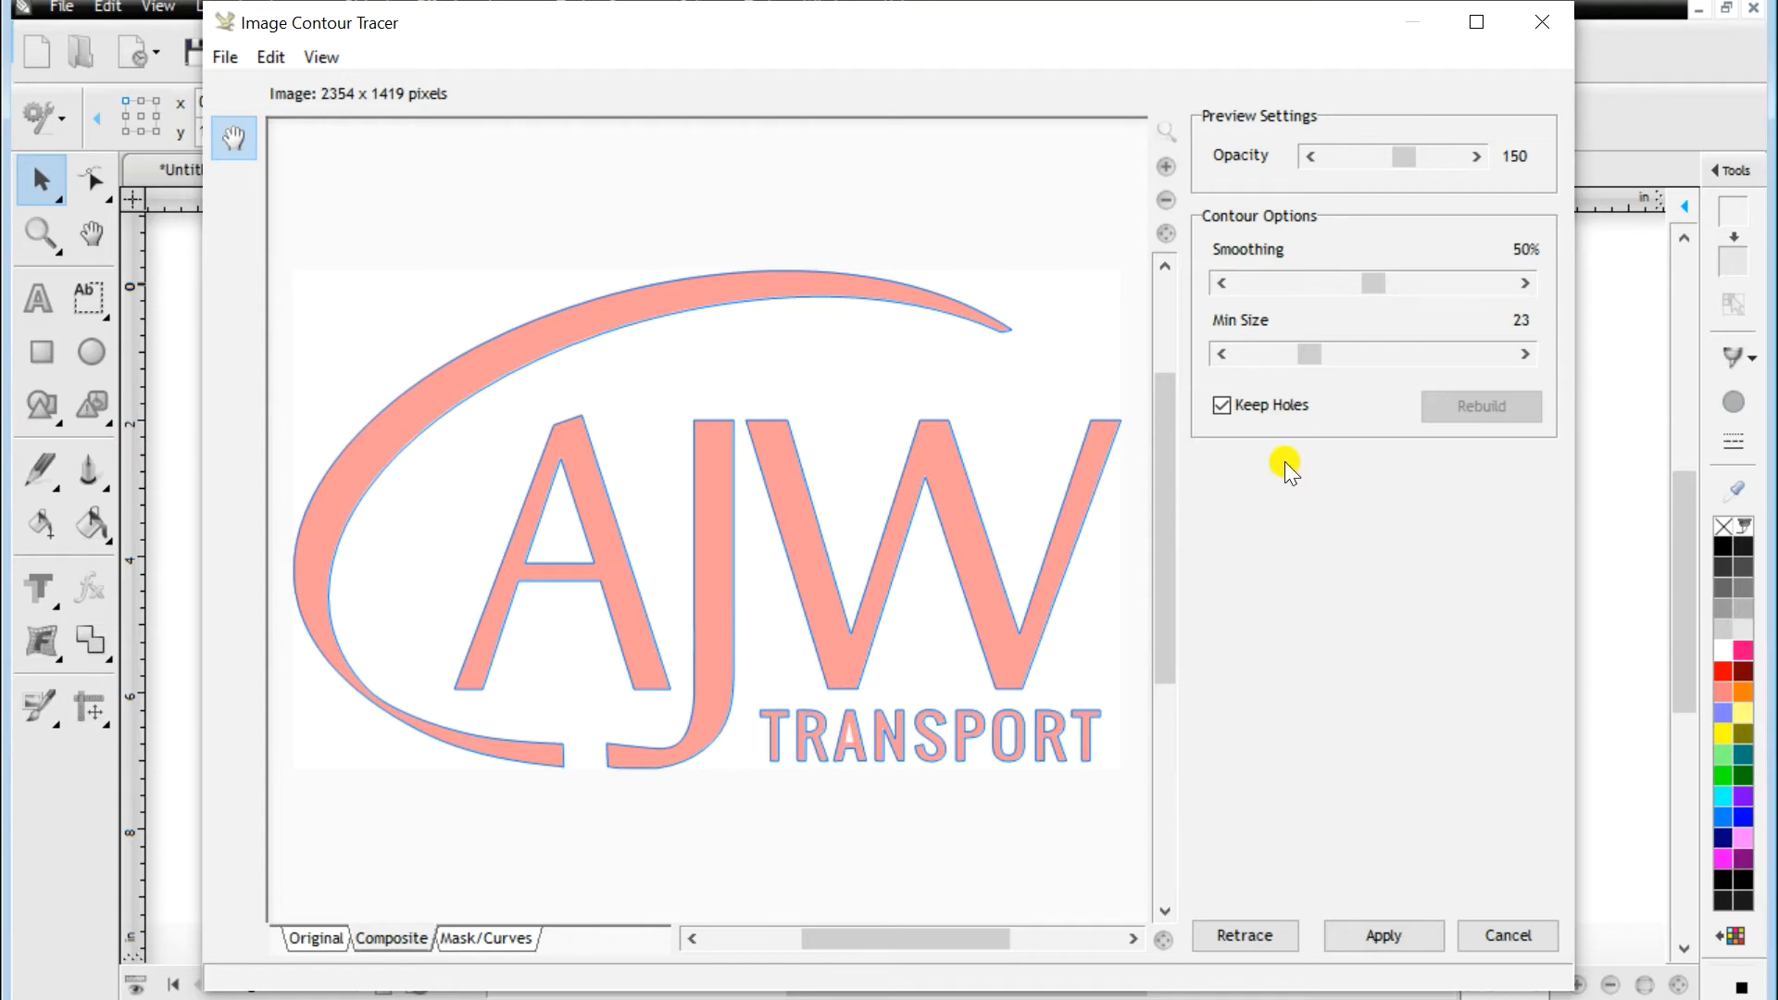
left_click(1382, 944)
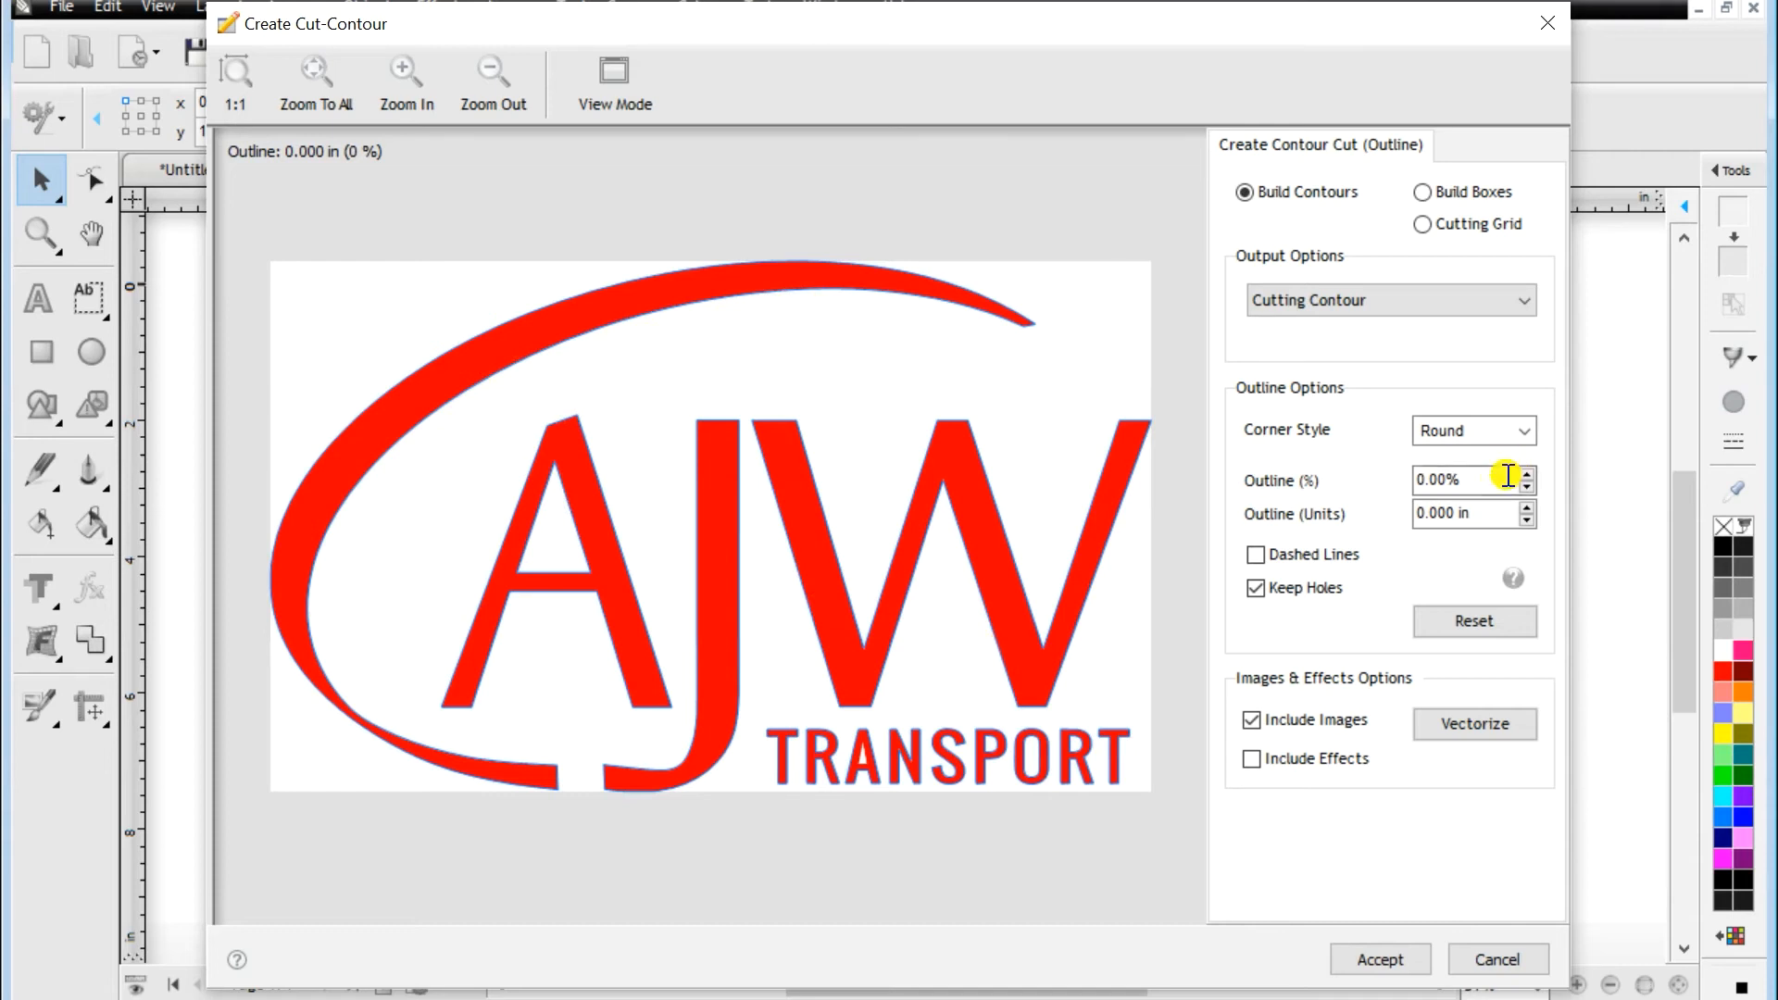
- Set the cut contour's outline offset to 1.50%
left_click(1474, 480)
left_click_drag(1472, 480, 1348, 481)
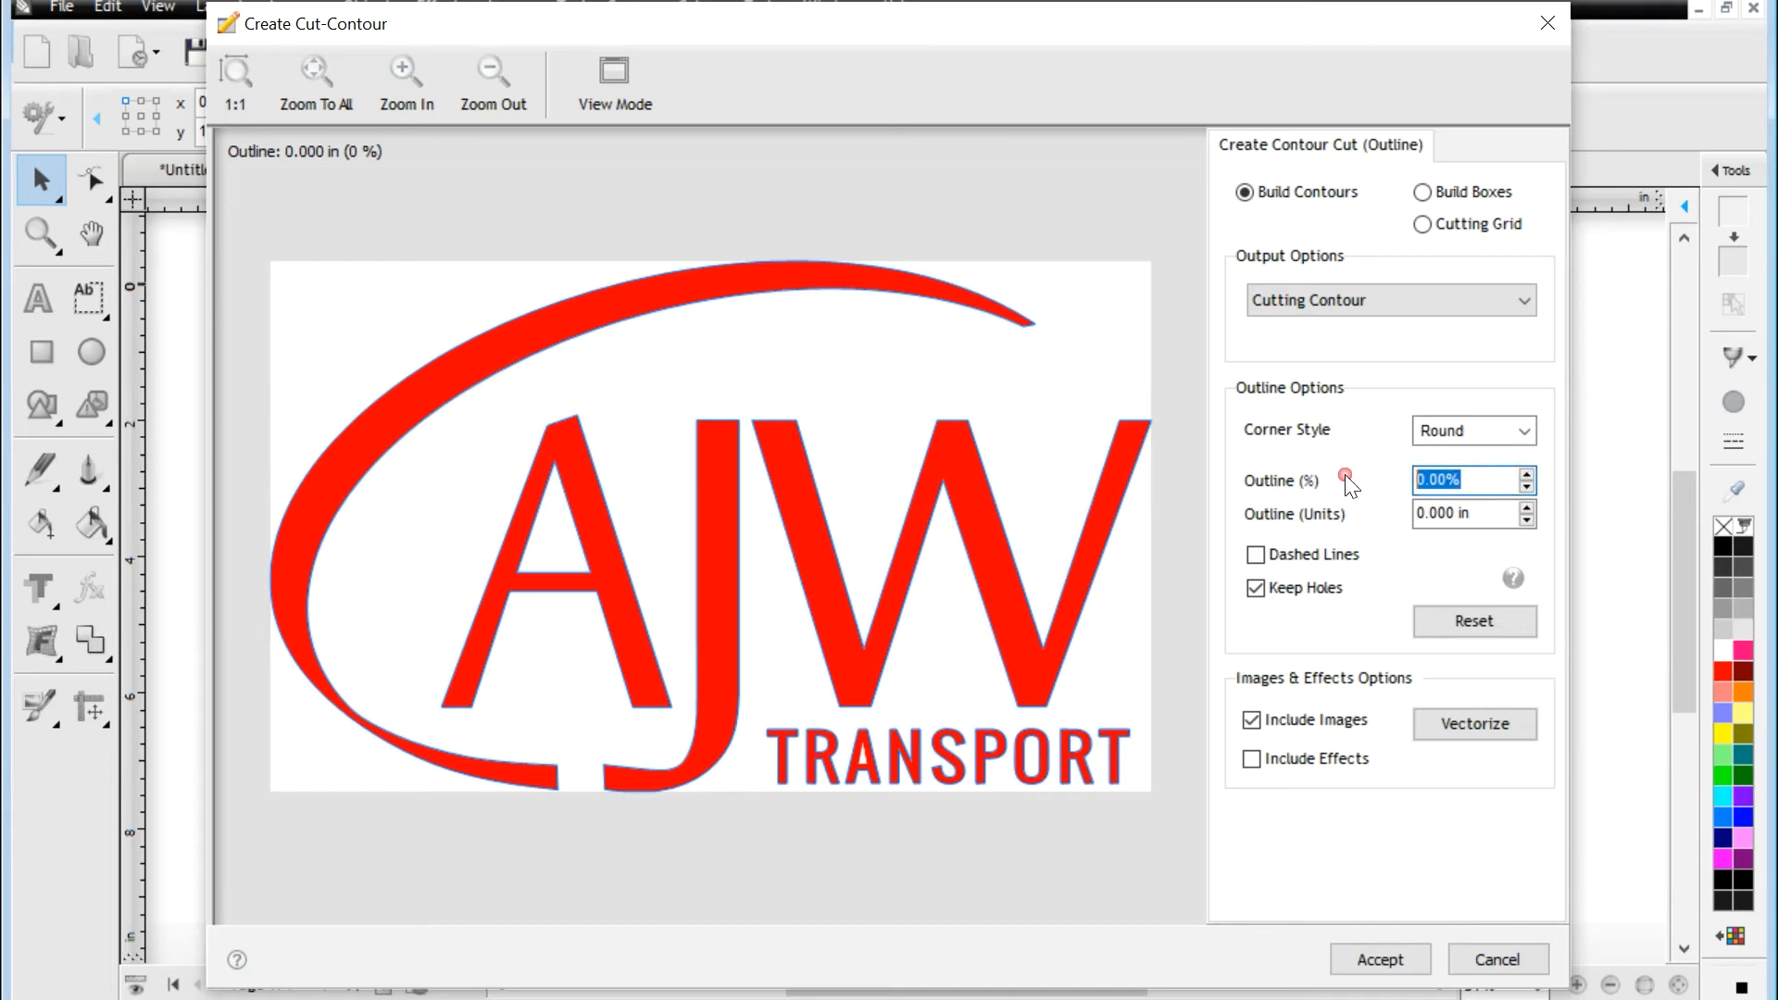
left_click(1523, 474)
left_click(1526, 473)
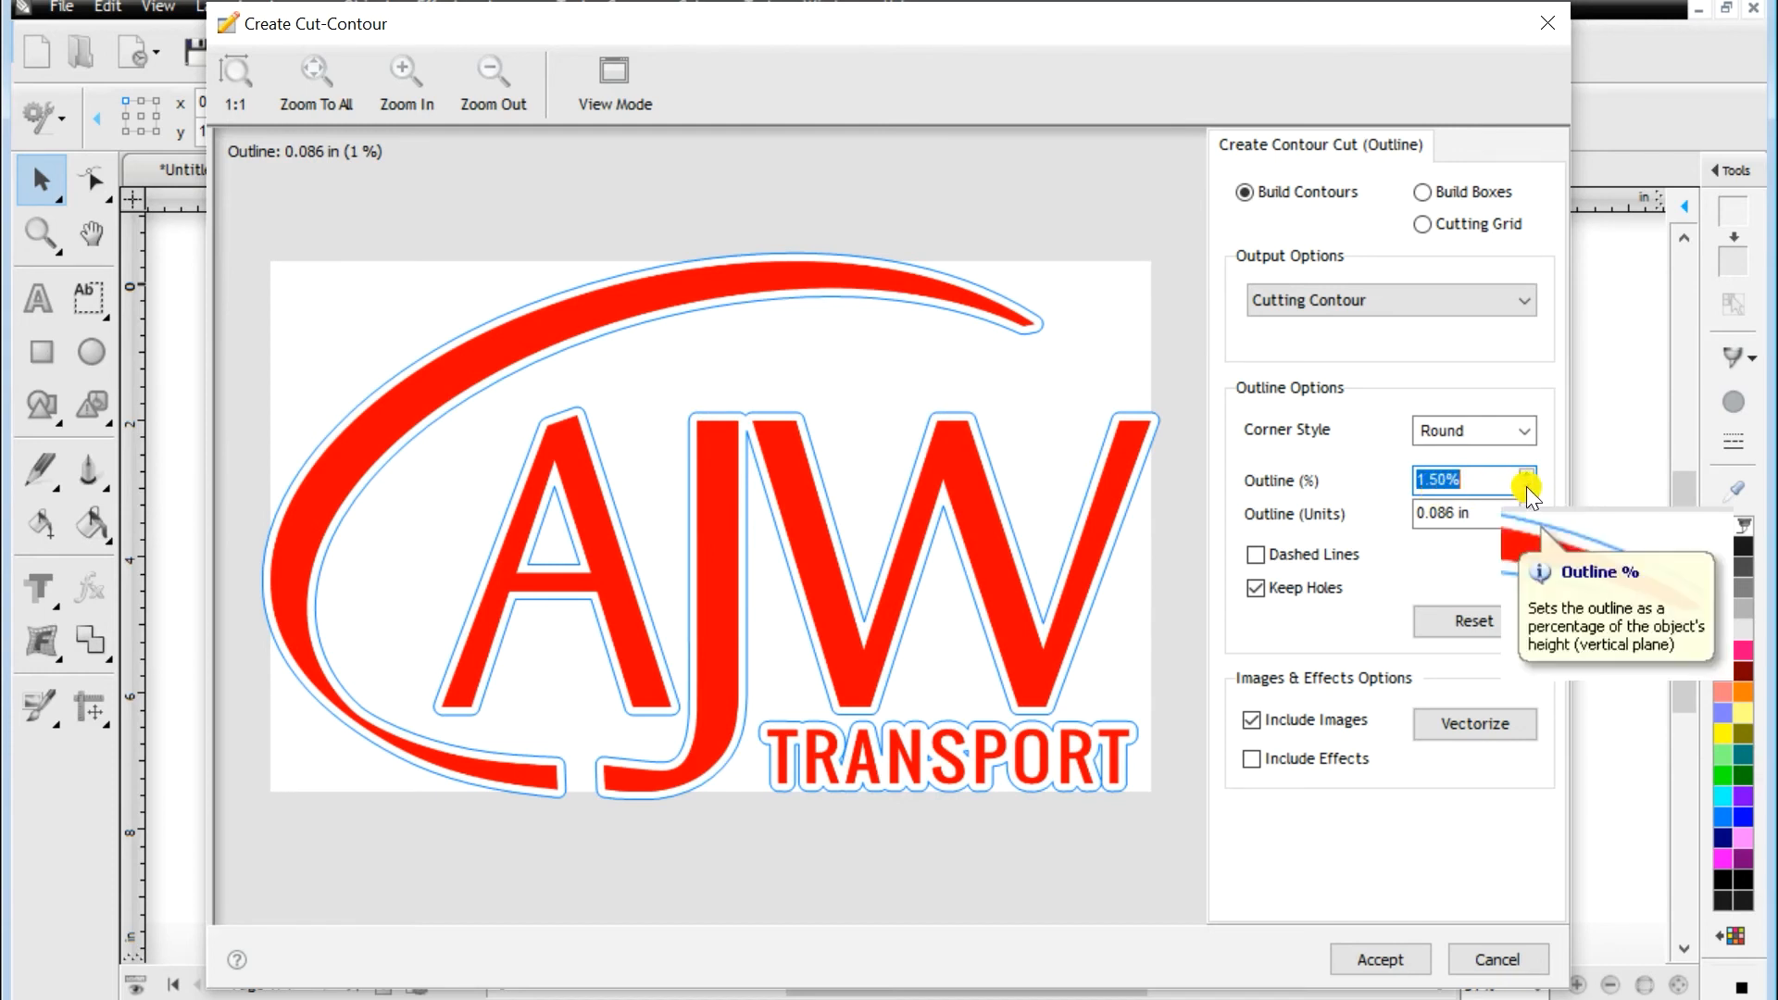
- Set the contour outline to 0.00% so it follows the logo edges exactly, and accept the cut contour
left_click_drag(1527, 486, 1526, 487)
left_click(1453, 479)
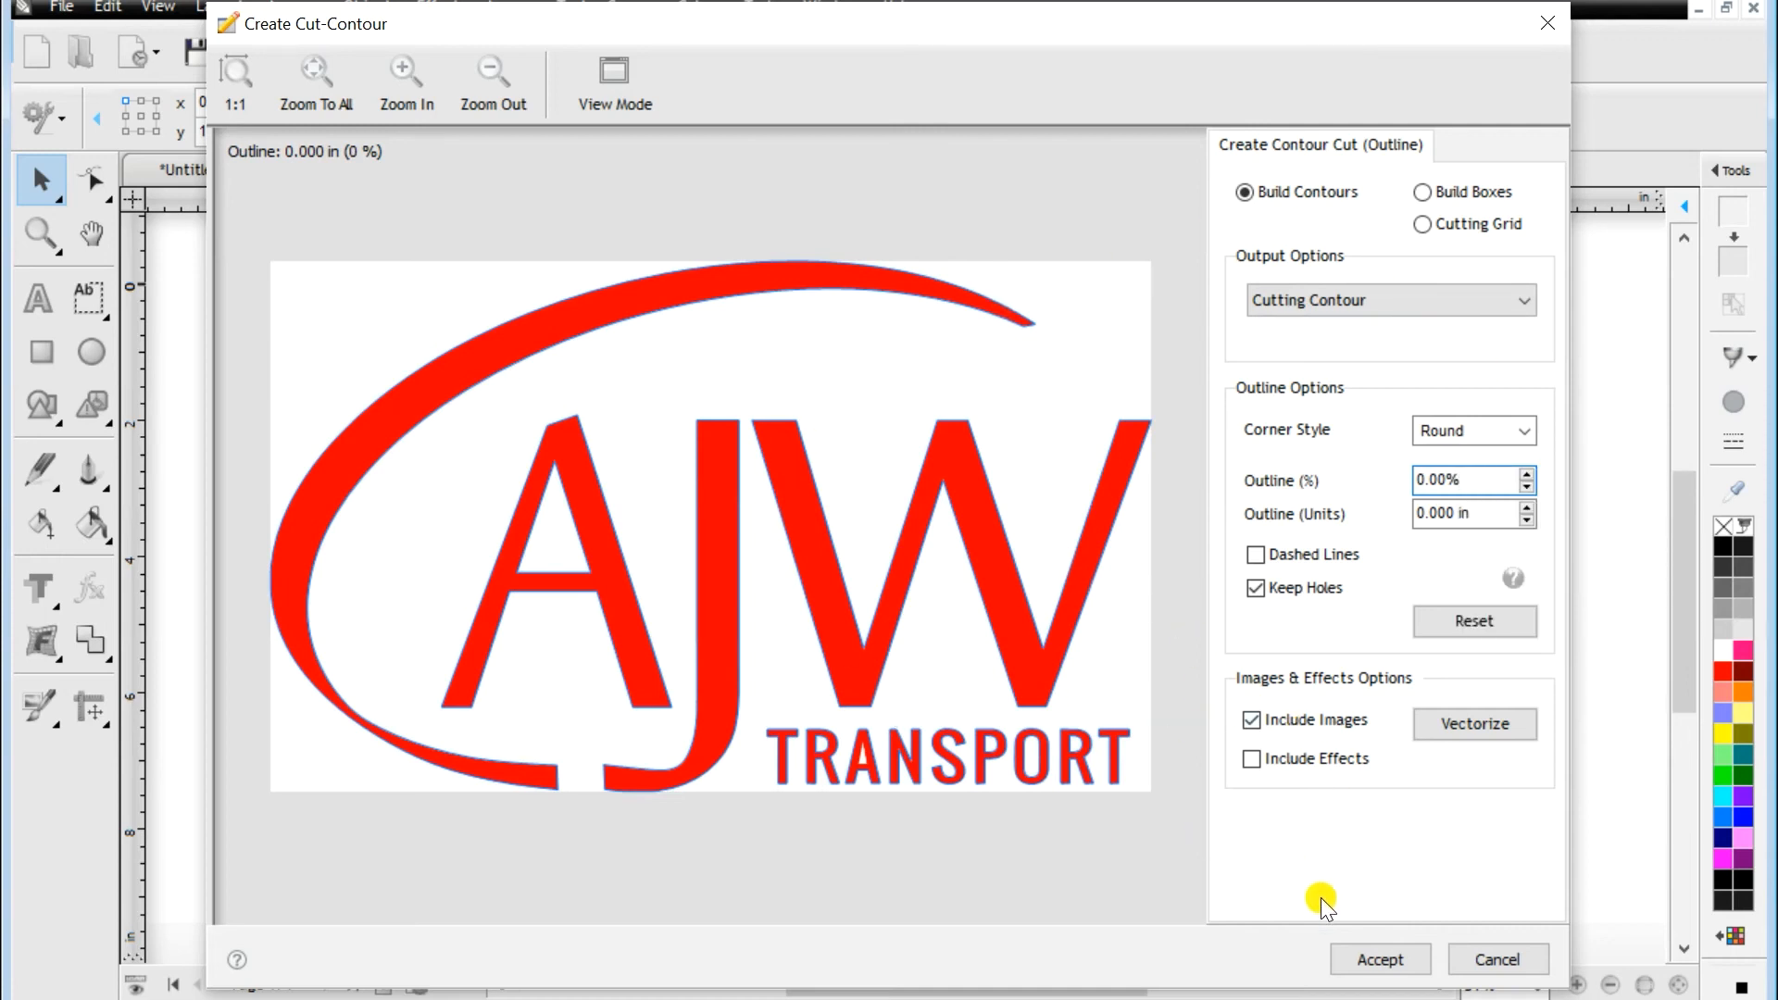
left_click(1398, 957)
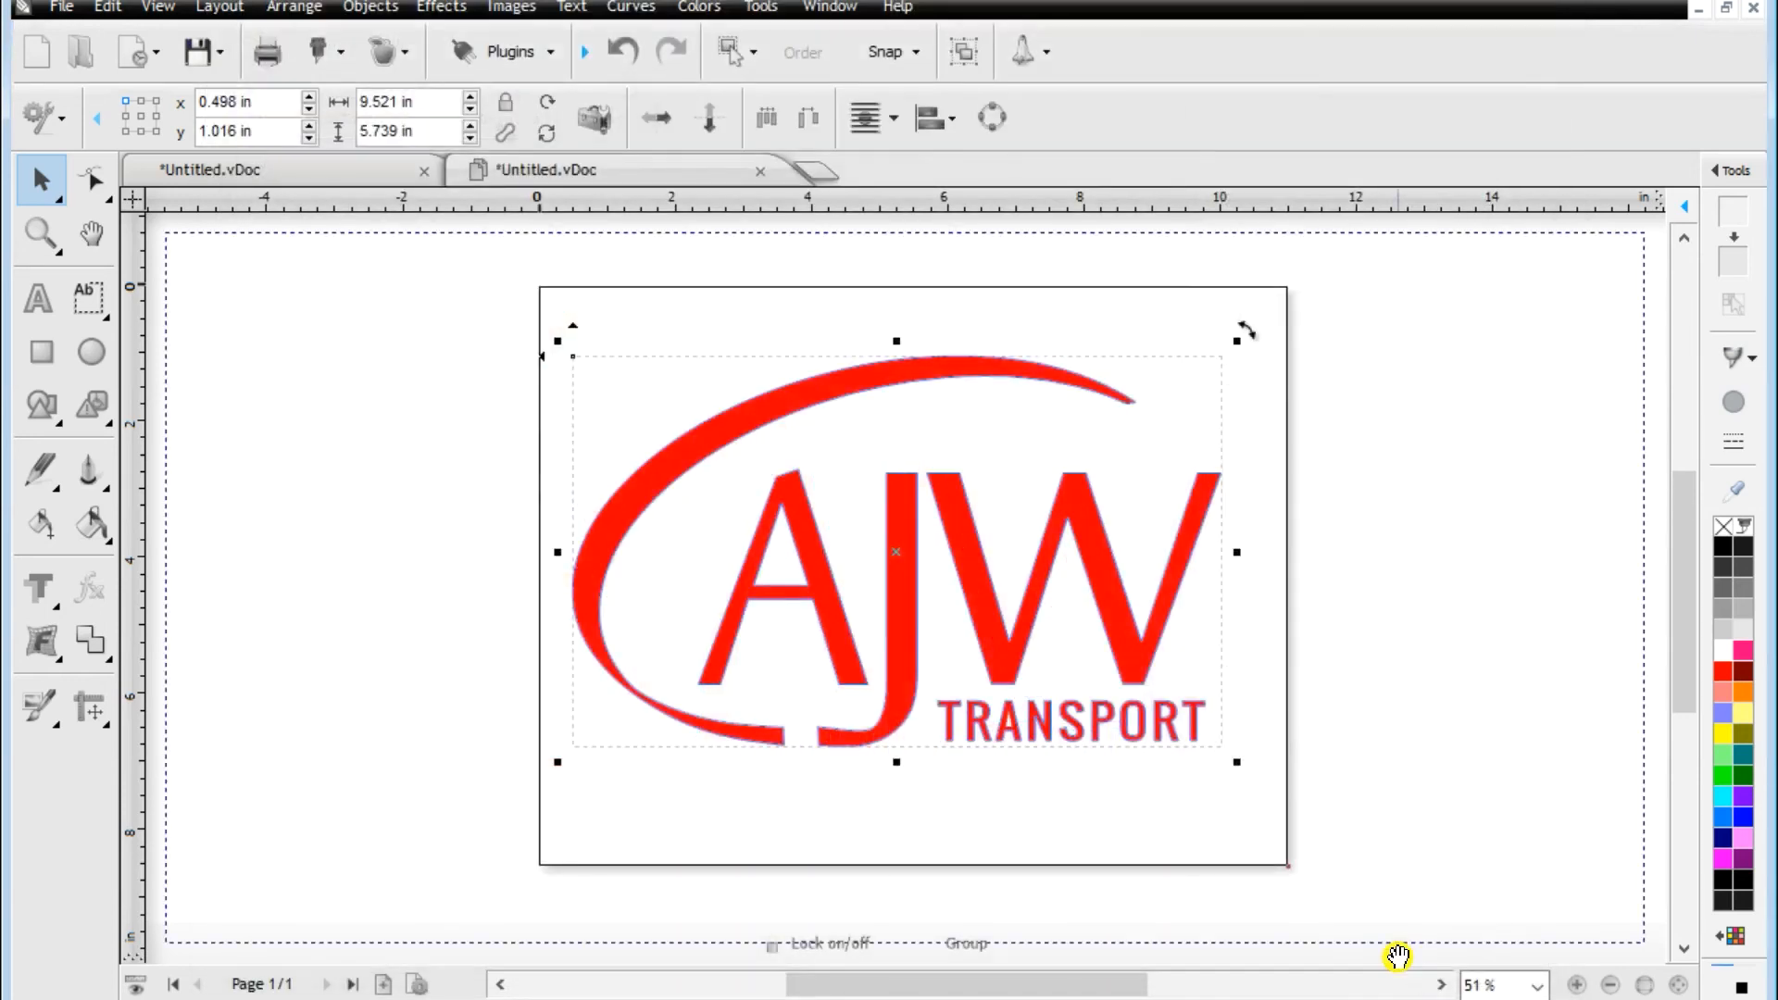
- Move the original red logo image off the page, beside its cut contour, to about x 10.9 in
left_click(1339, 640)
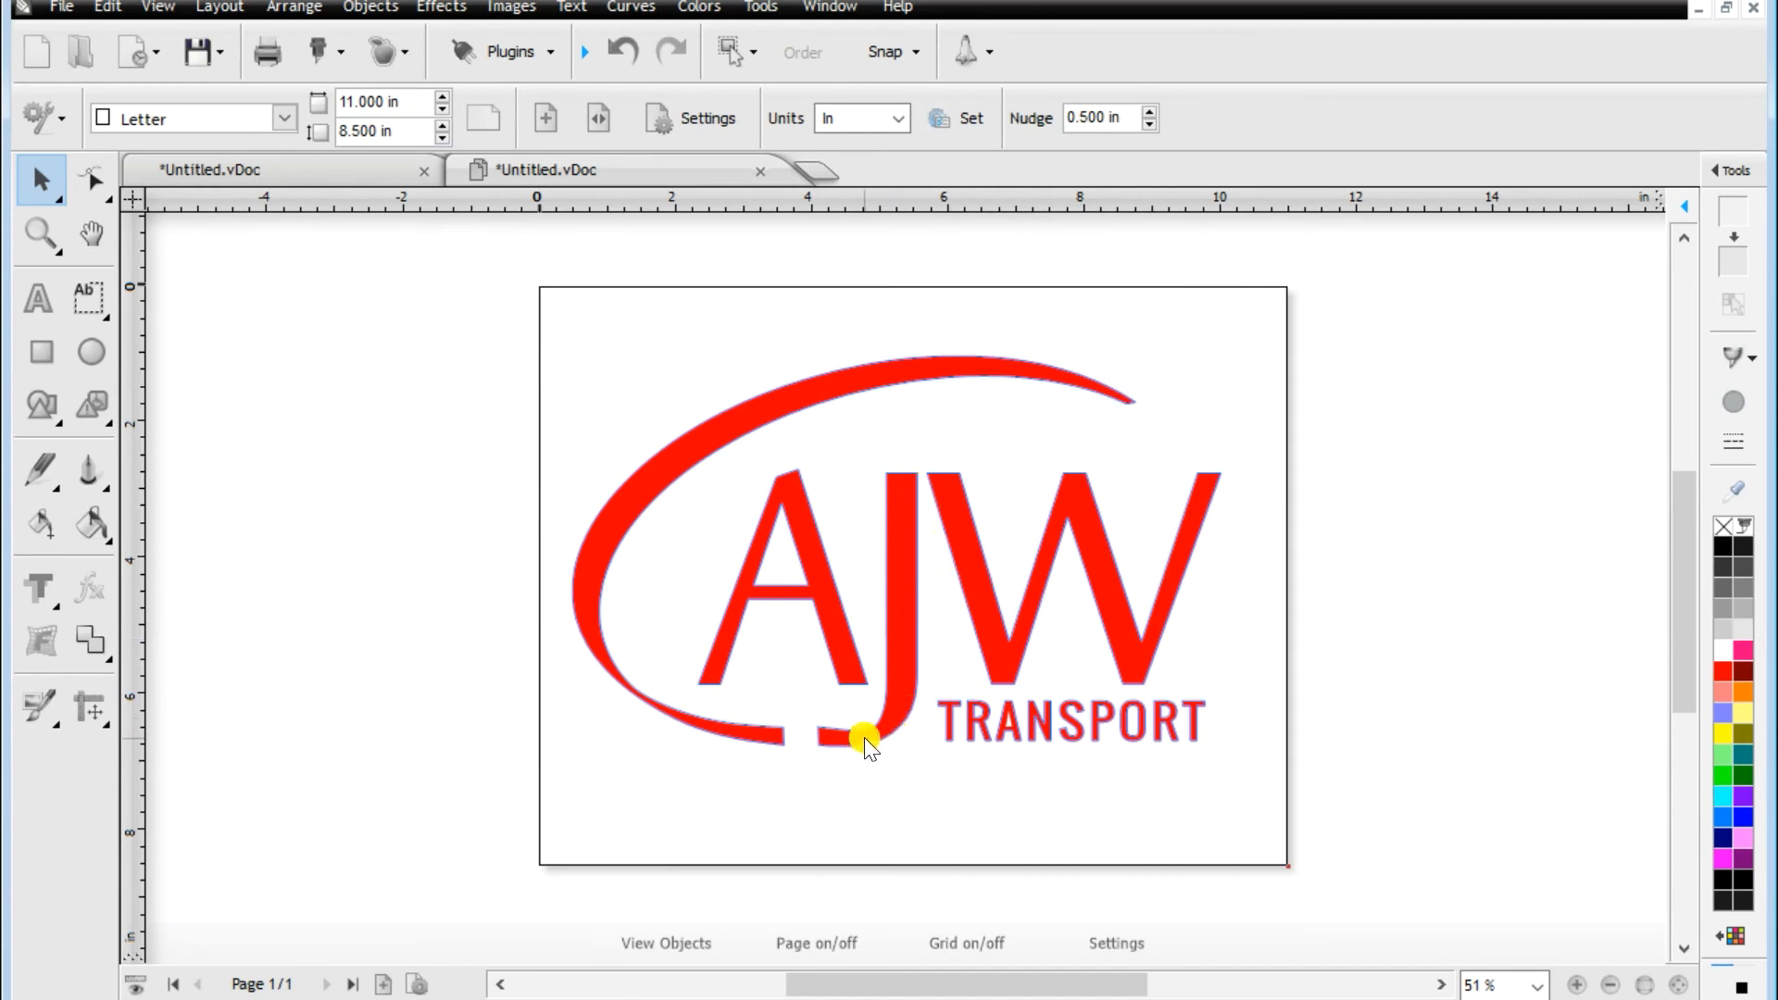
left_click_drag(905, 629, 1597, 631)
left_click_drag(1007, 991, 1074, 995)
left_click_drag(915, 529, 938, 554)
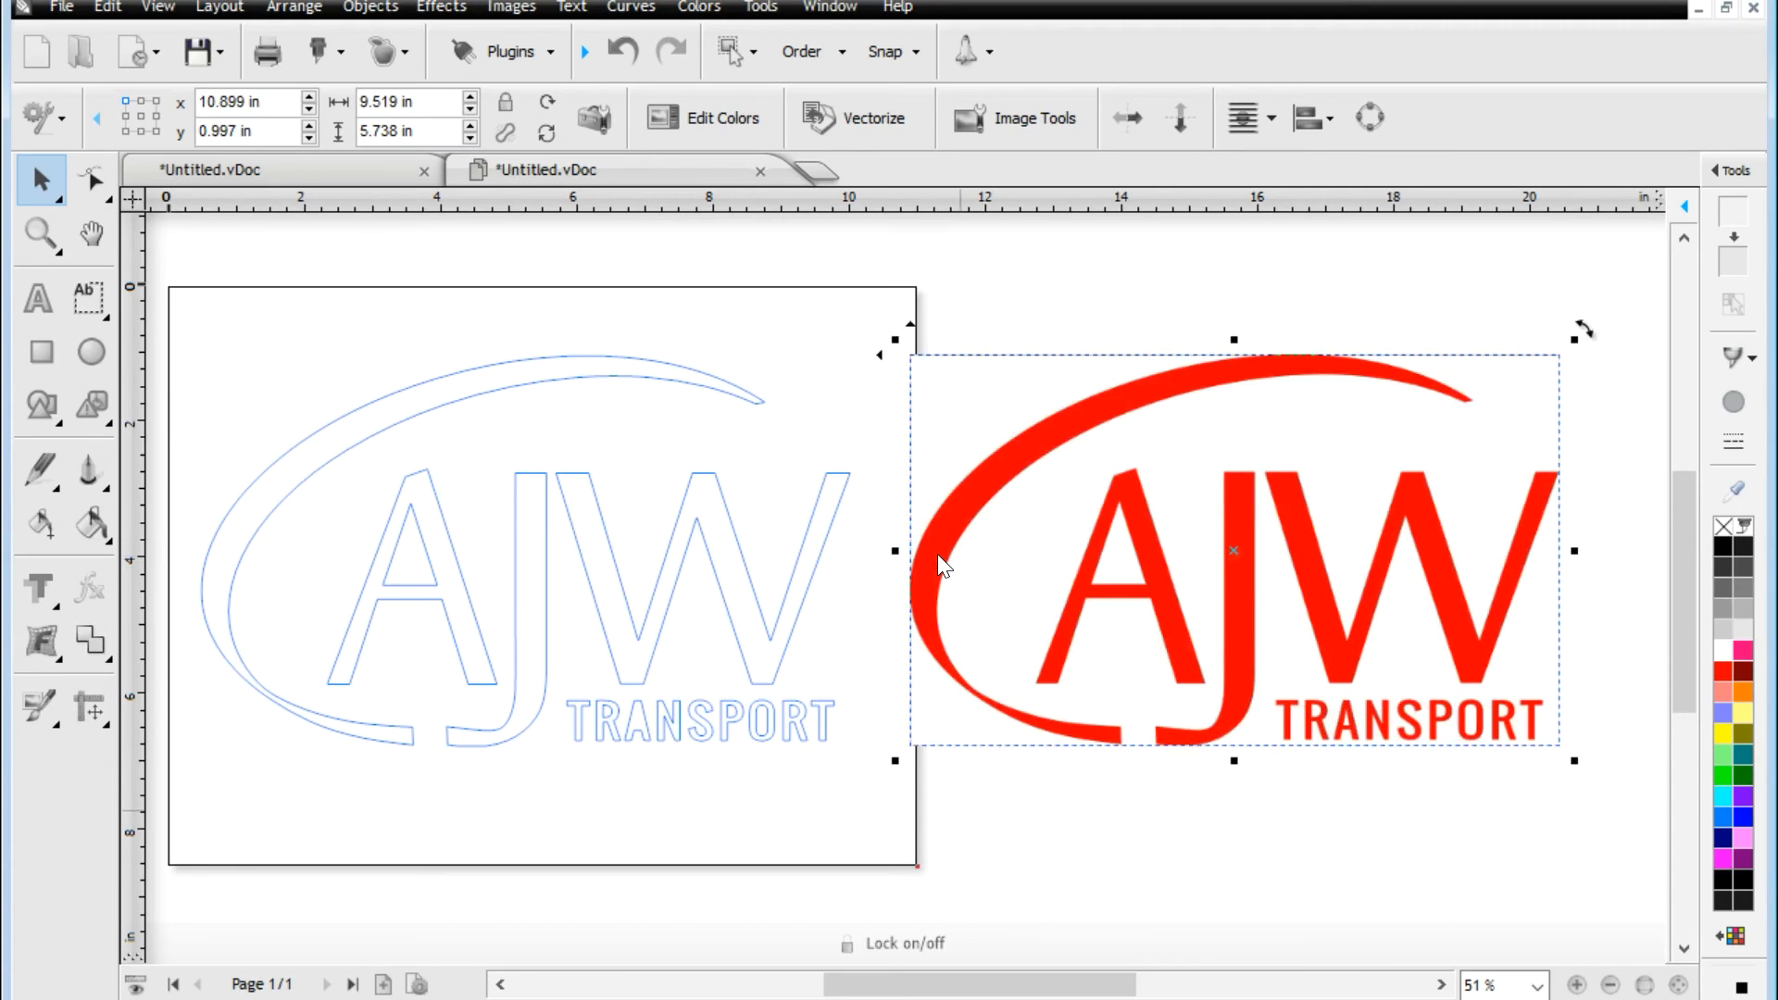
left_click(962, 818)
left_click(935, 574)
left_click(935, 574)
- Preview sending the logo's vector contour to the cutter with Mirror turned off, and close the setup without cutting
left_click(714, 723)
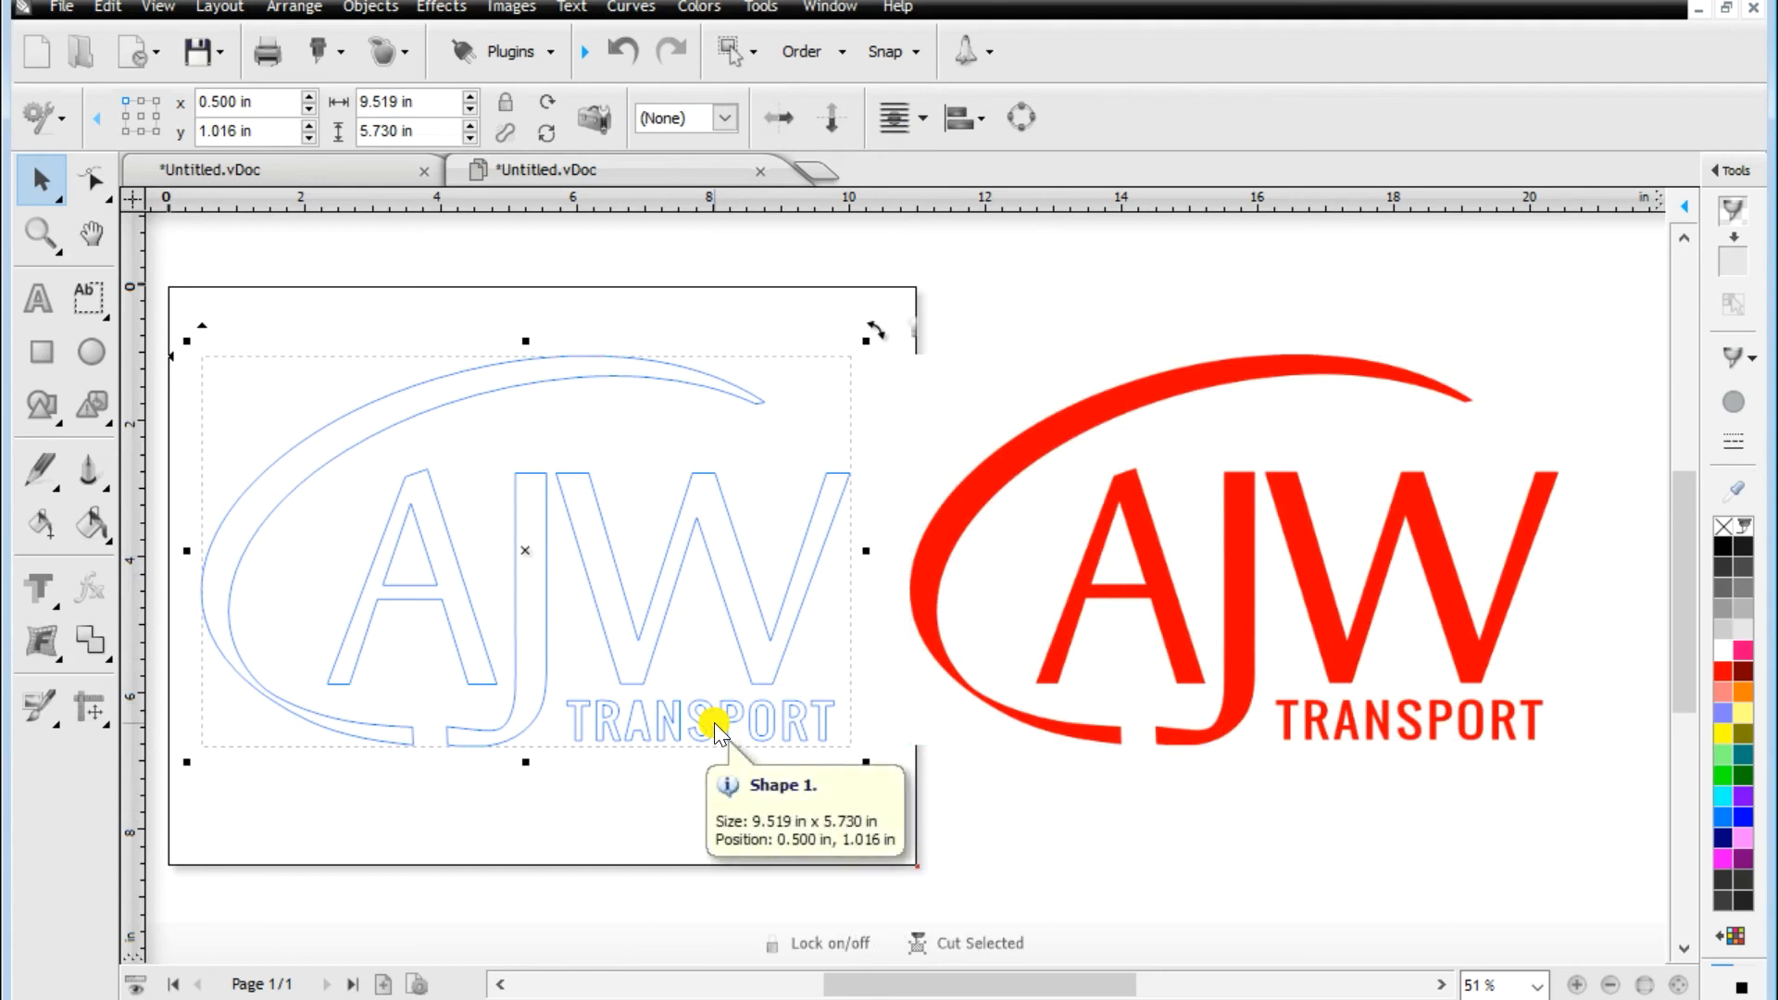
left_click_drag(1024, 985, 990, 988)
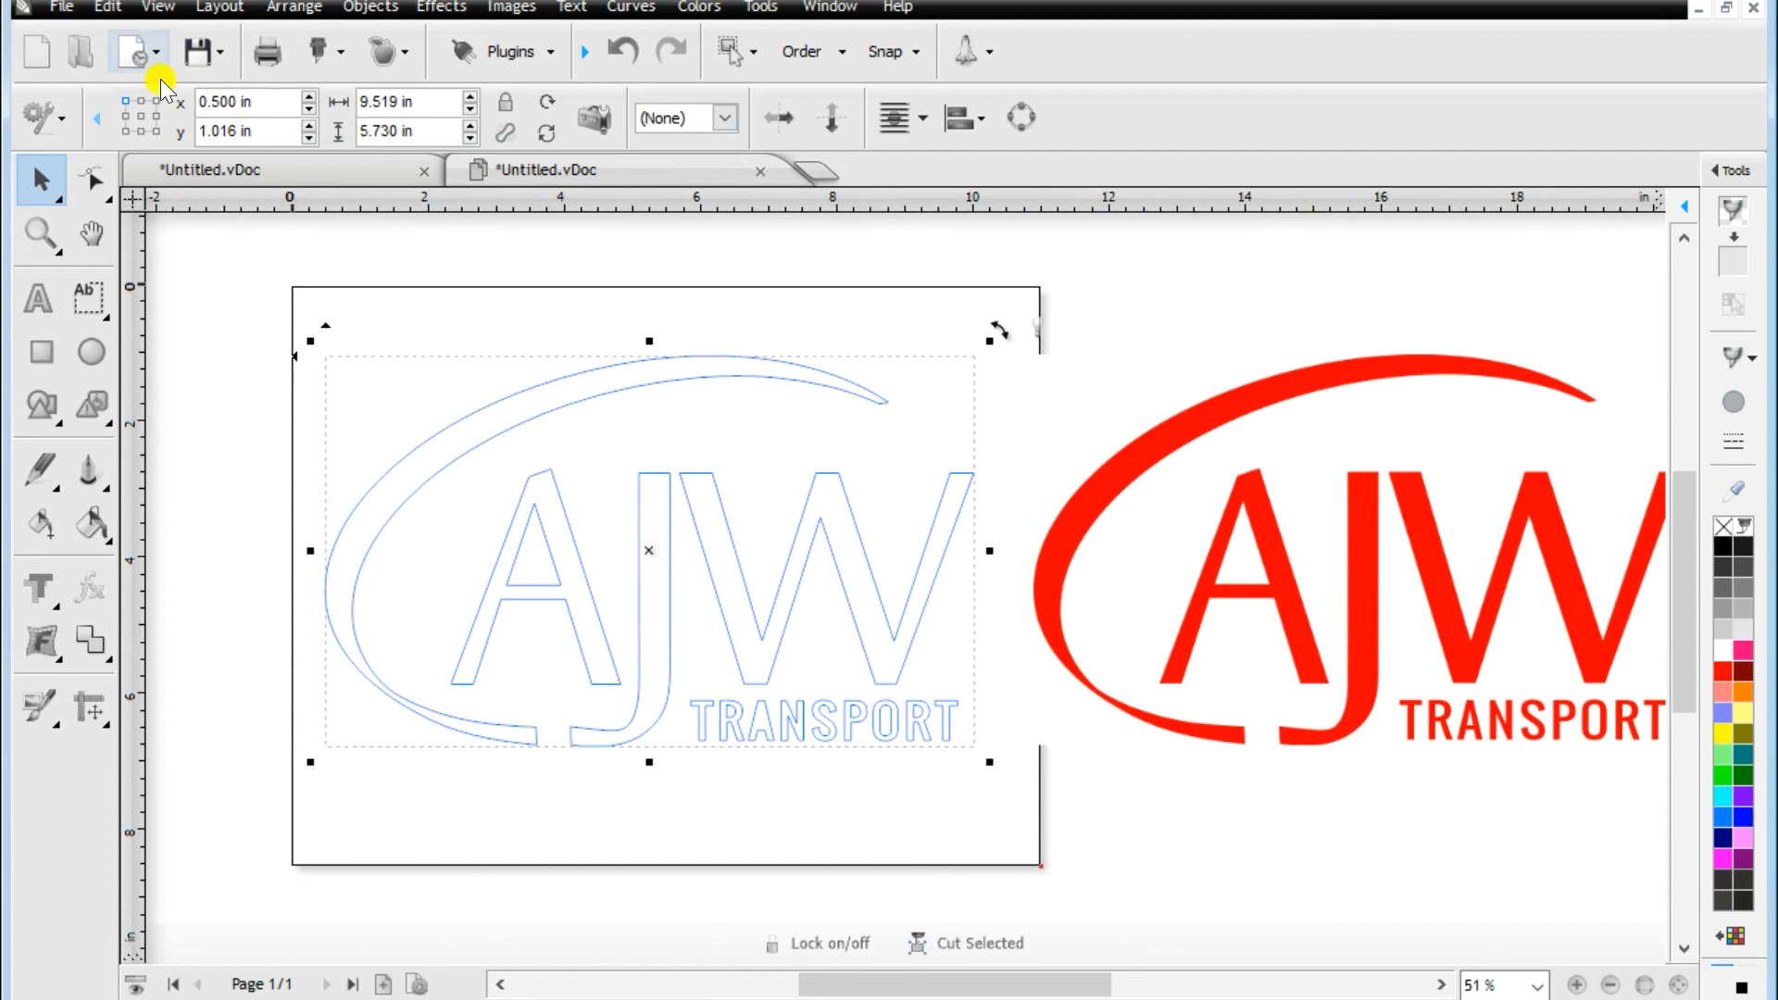
left_click(66, 11)
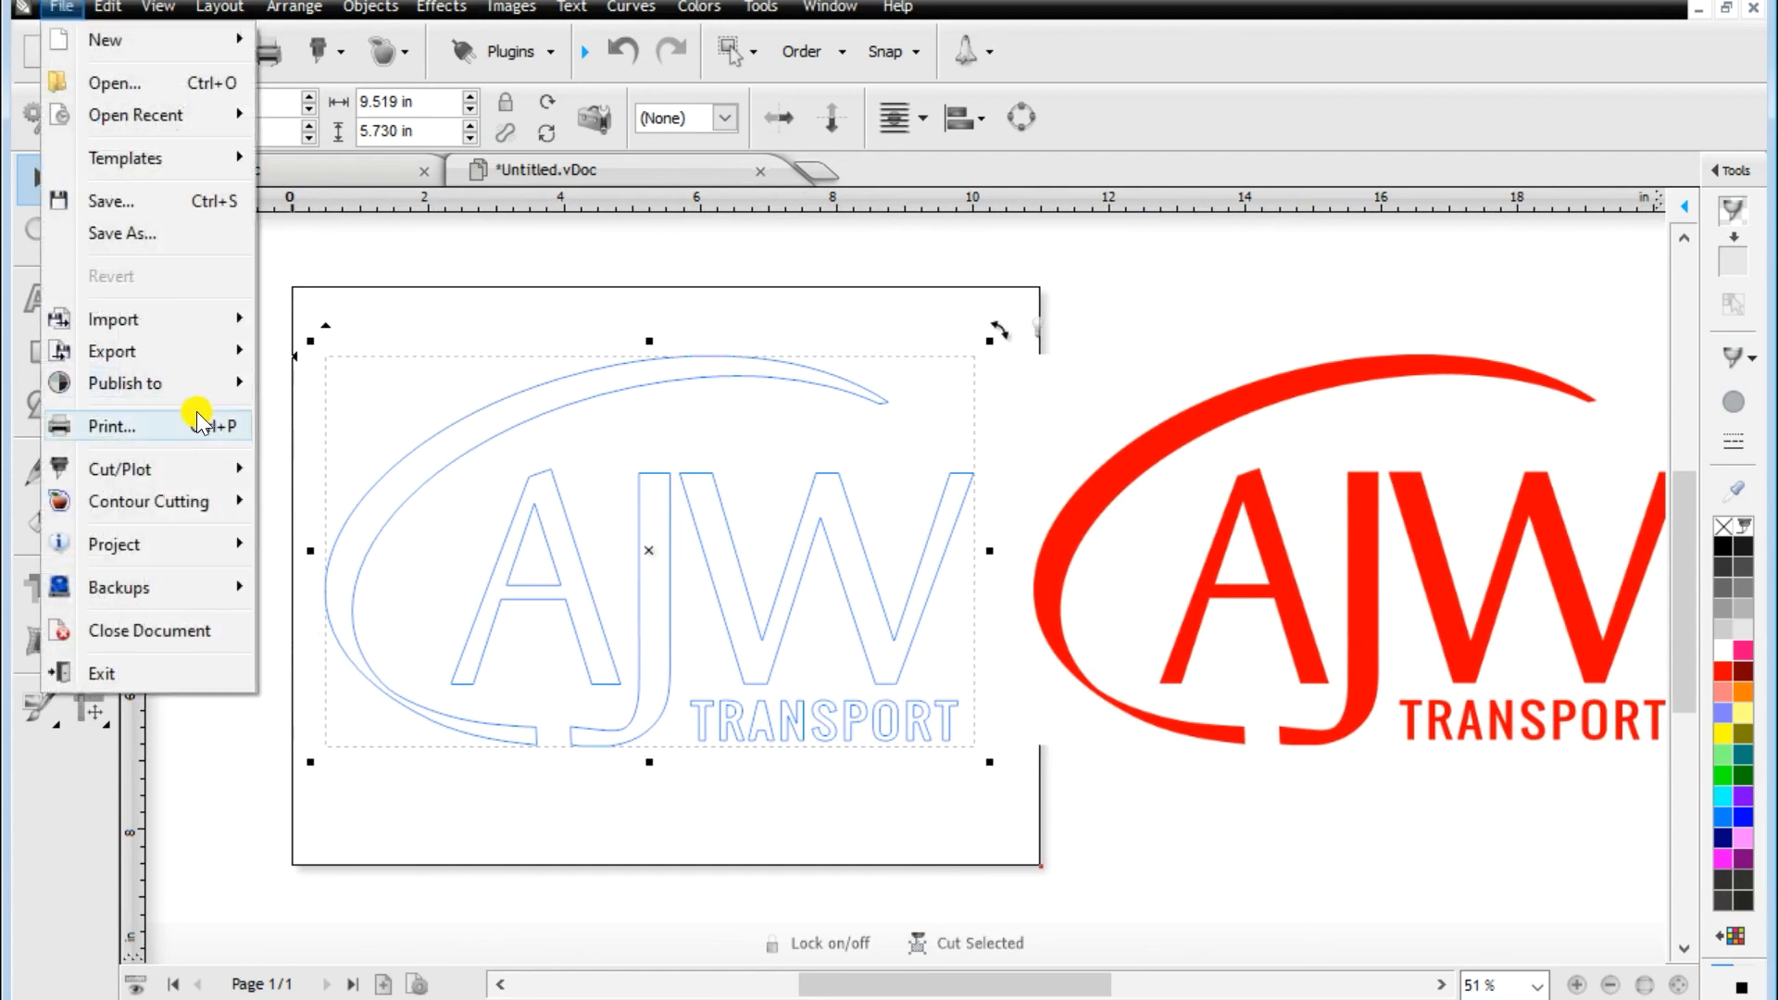
mouse_move(188, 463)
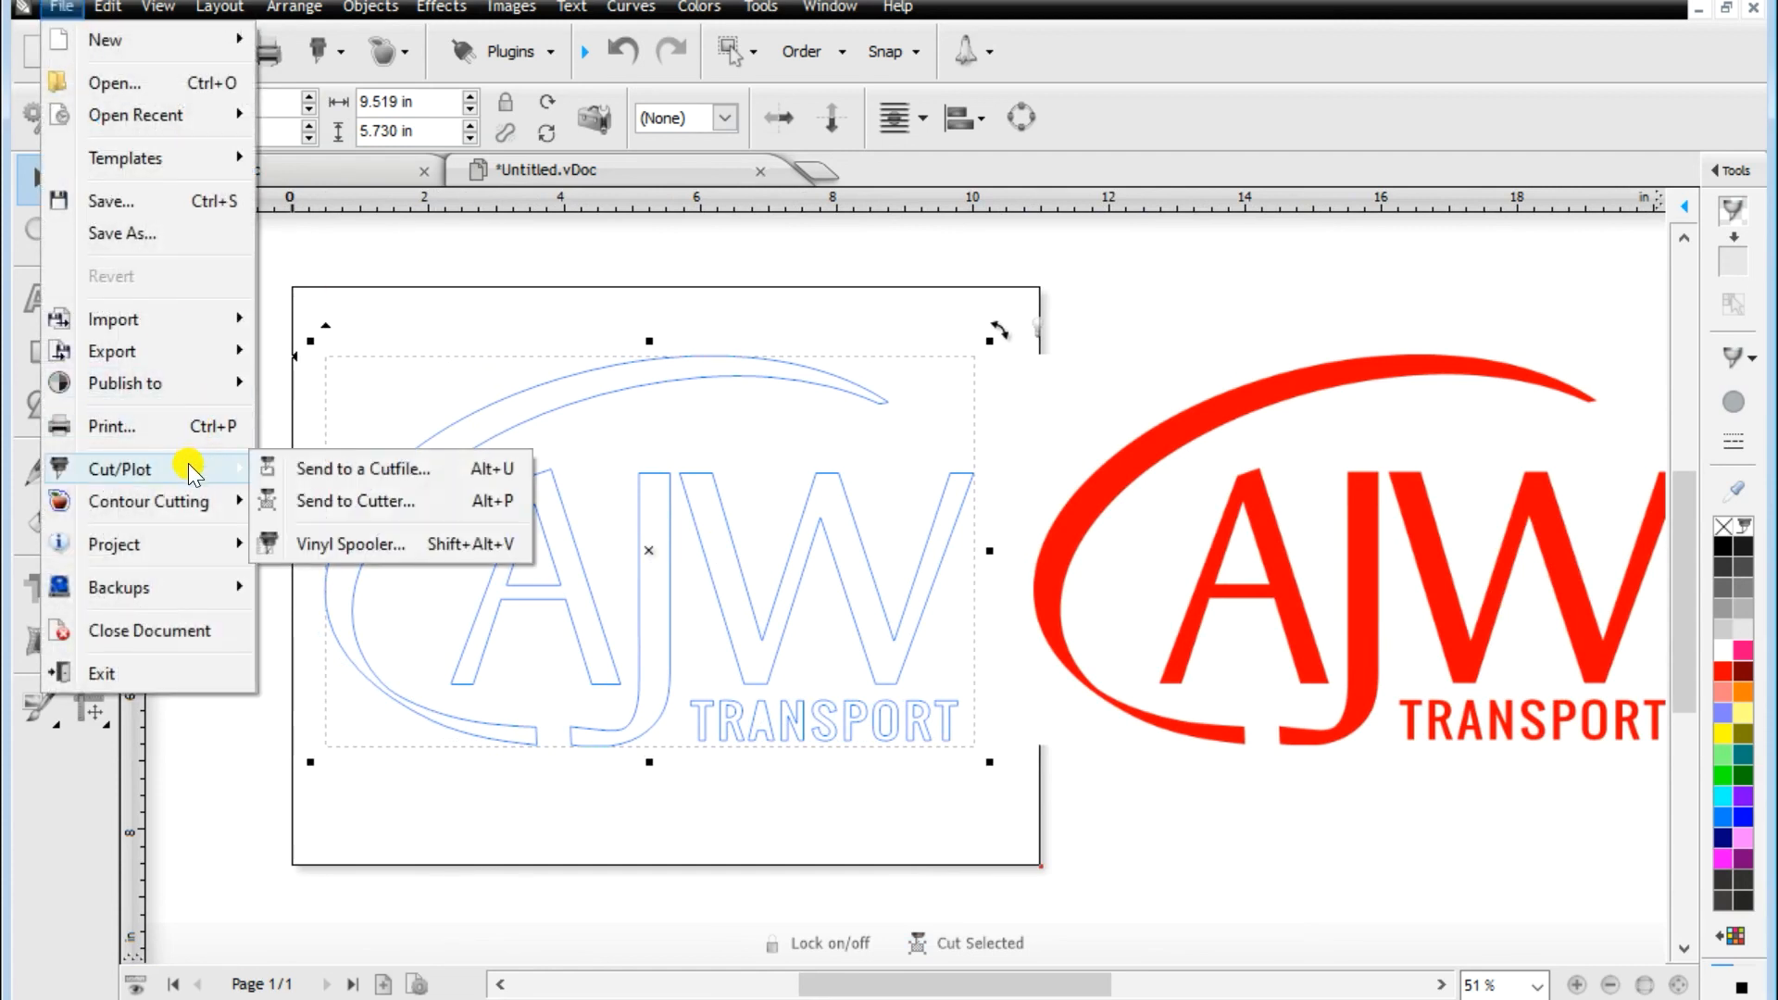
left_click(359, 505)
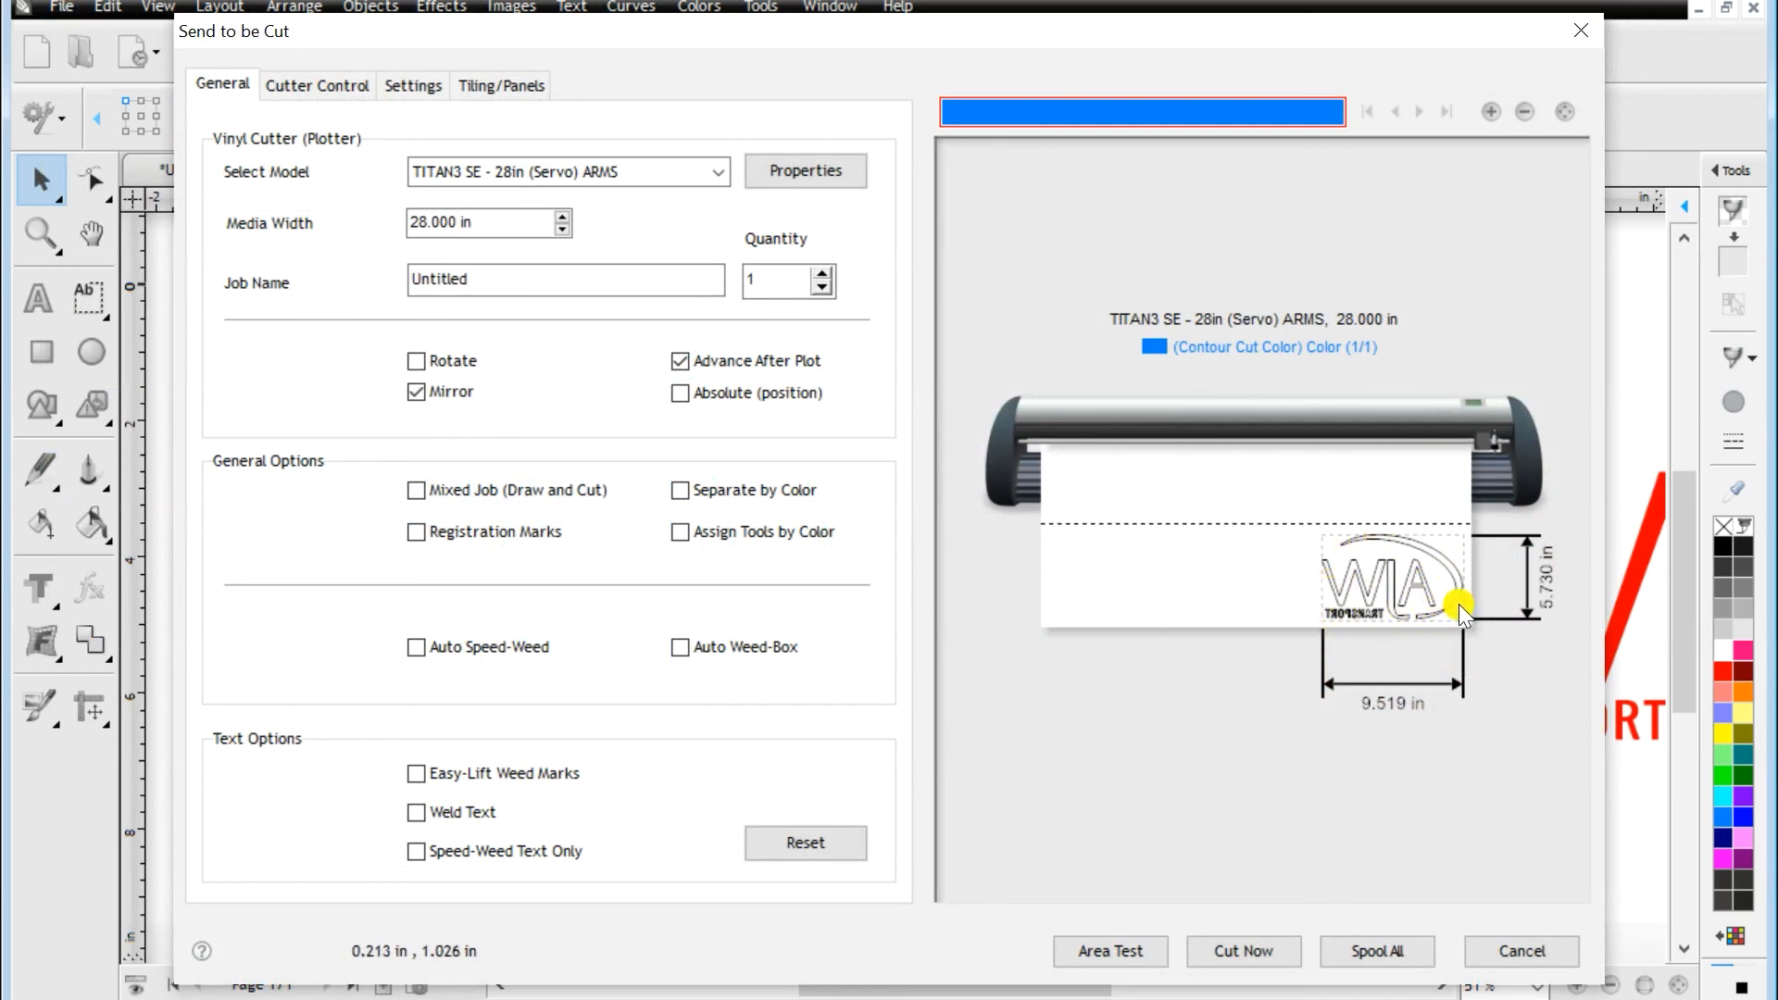
left_click(465, 393)
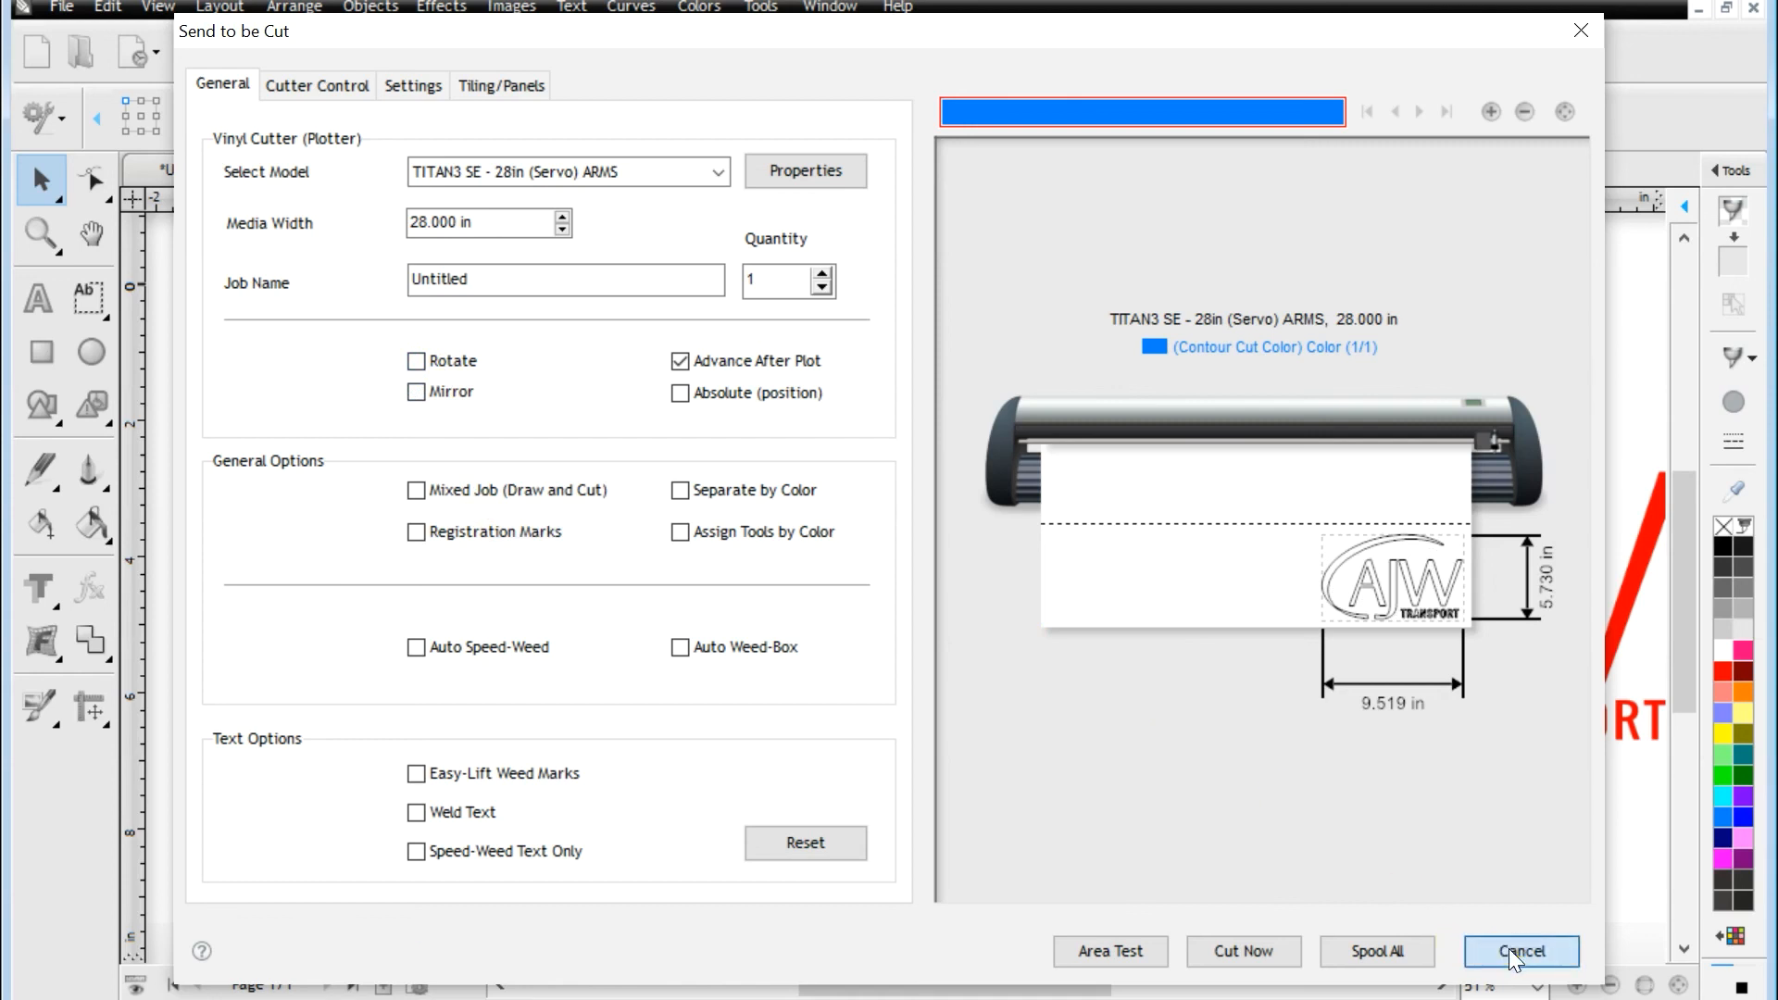
left_click(1558, 950)
left_click(1246, 822)
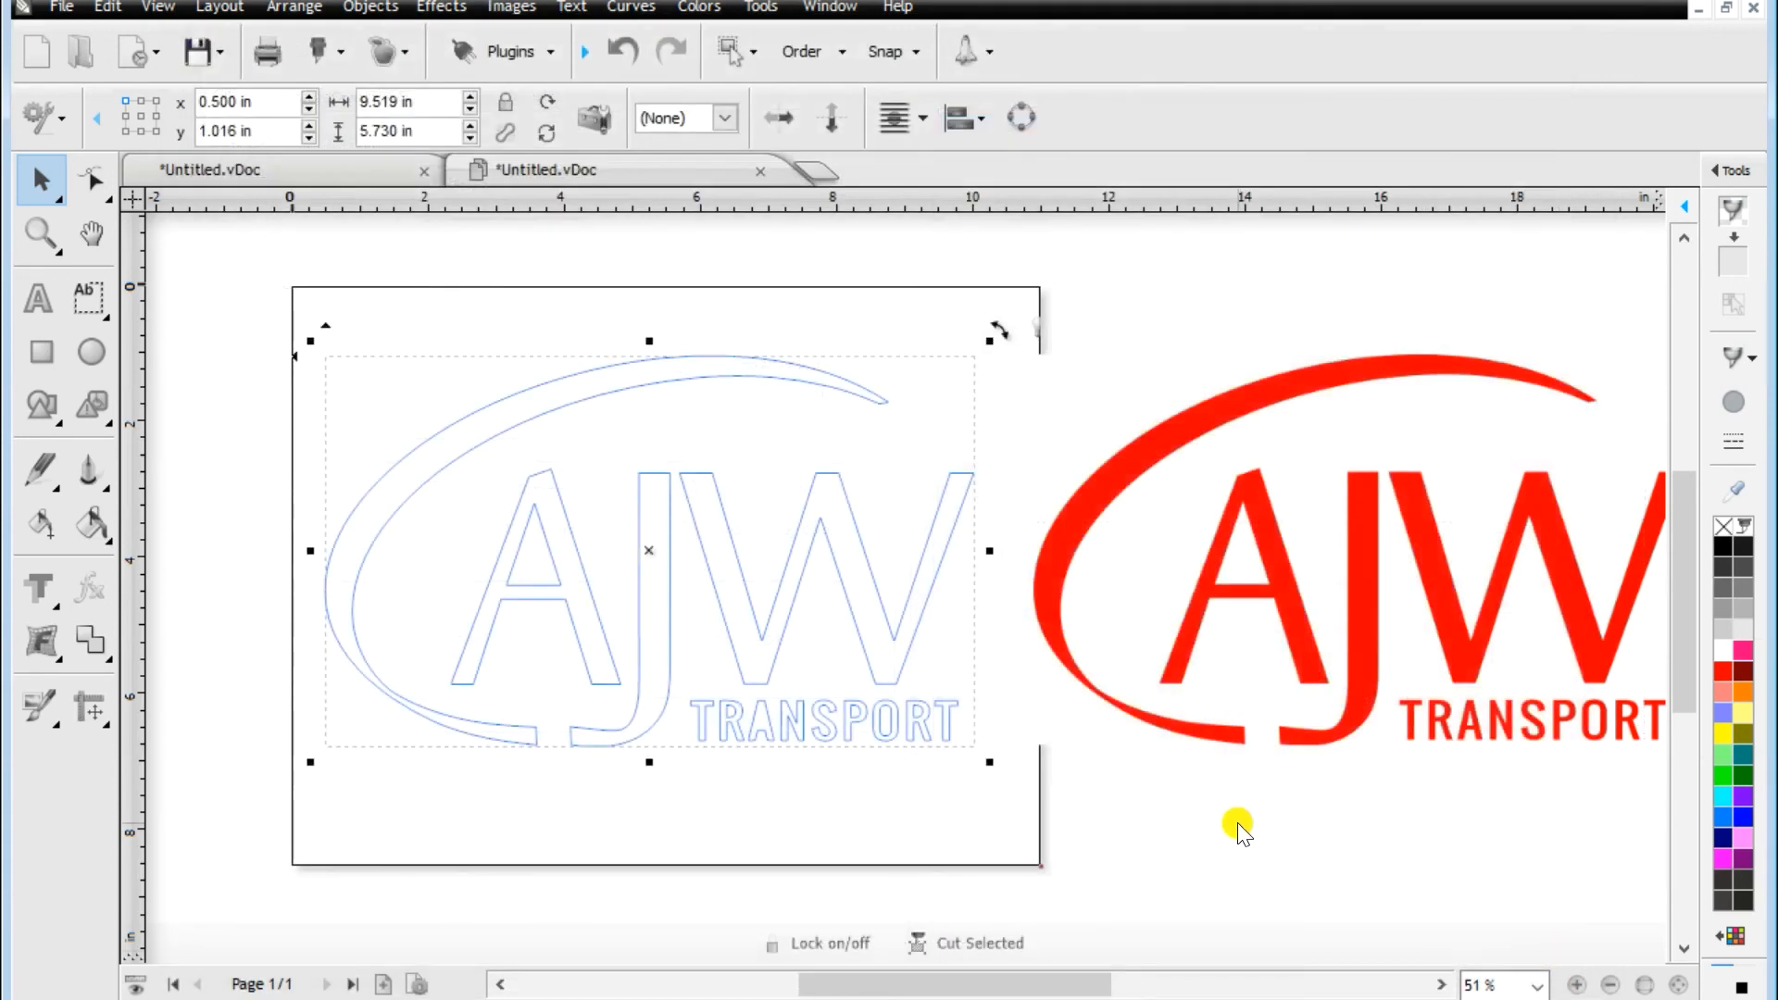